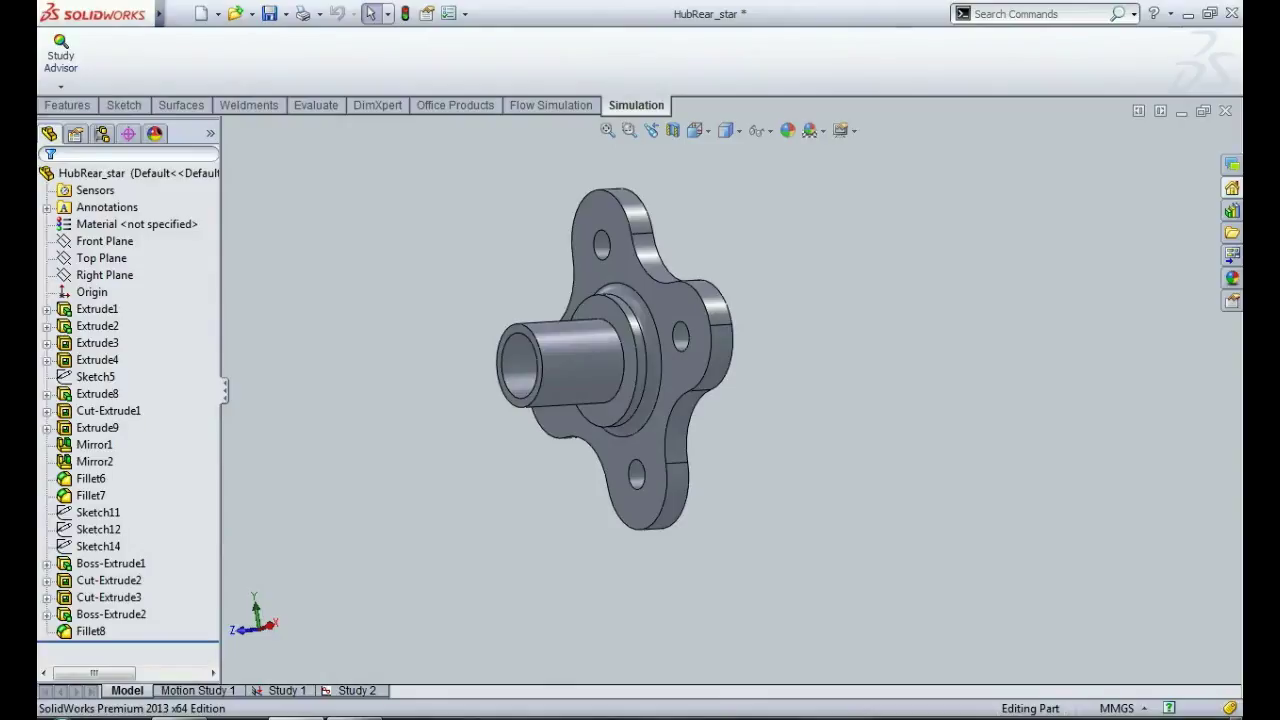
# Examine the rear hub's four-lobed flange, bolt holes and hollow shaft from several sides.
pyautogui.moveTo(600, 360); pyautogui.dragTo(606, 360, button='middle')
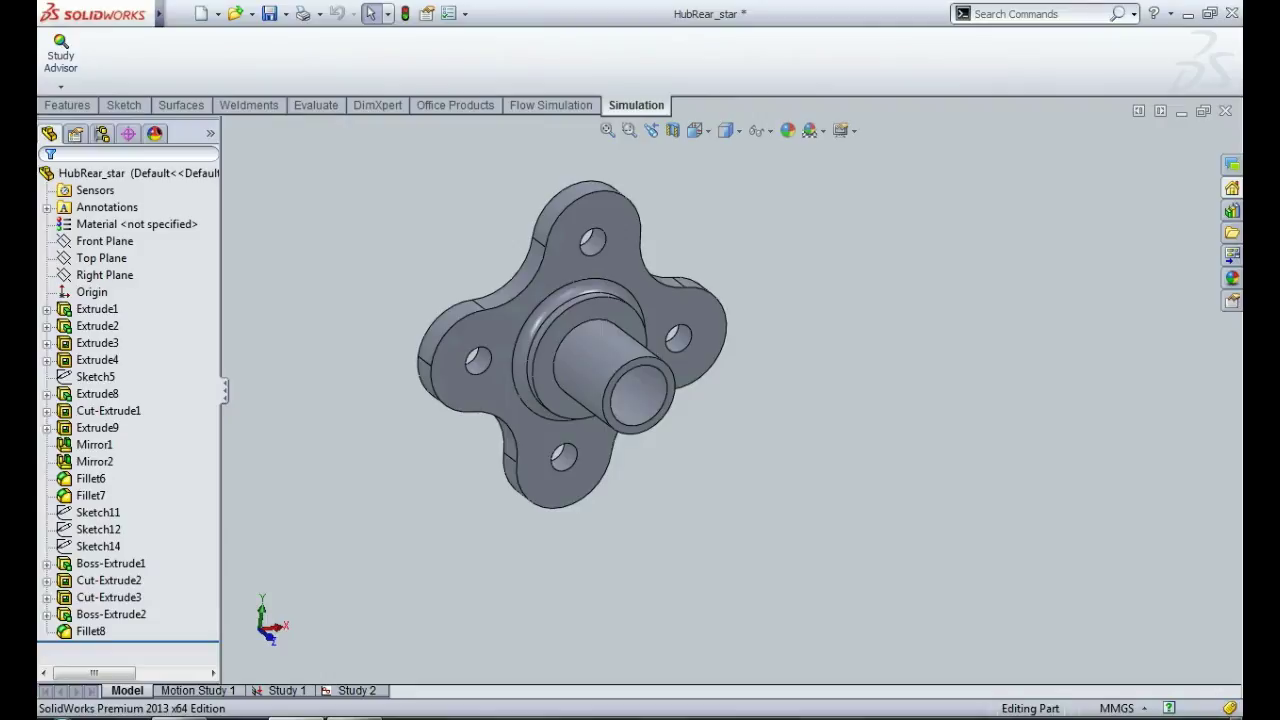
pyautogui.moveTo(640, 390); pyautogui.dragTo(555, 405, button='middle')
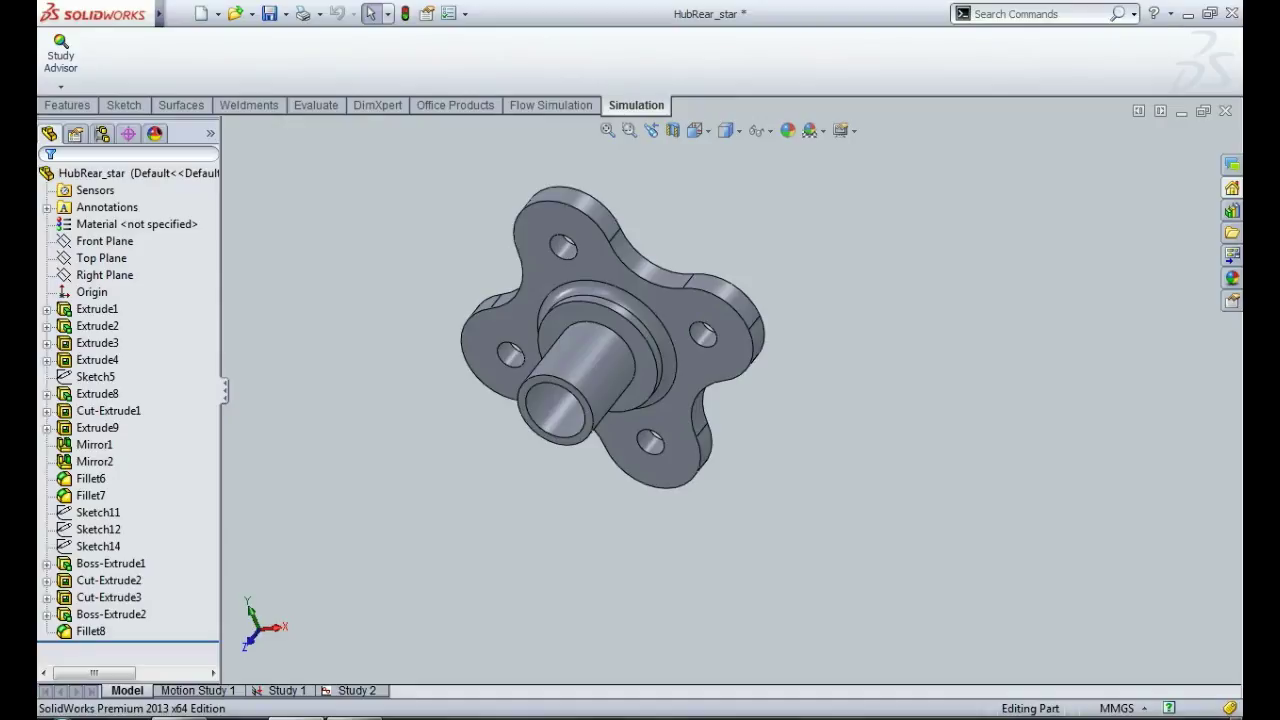
pyautogui.press('f')
pyautogui.moveTo(540, 500); pyautogui.dragTo(660, 525, button='middle')
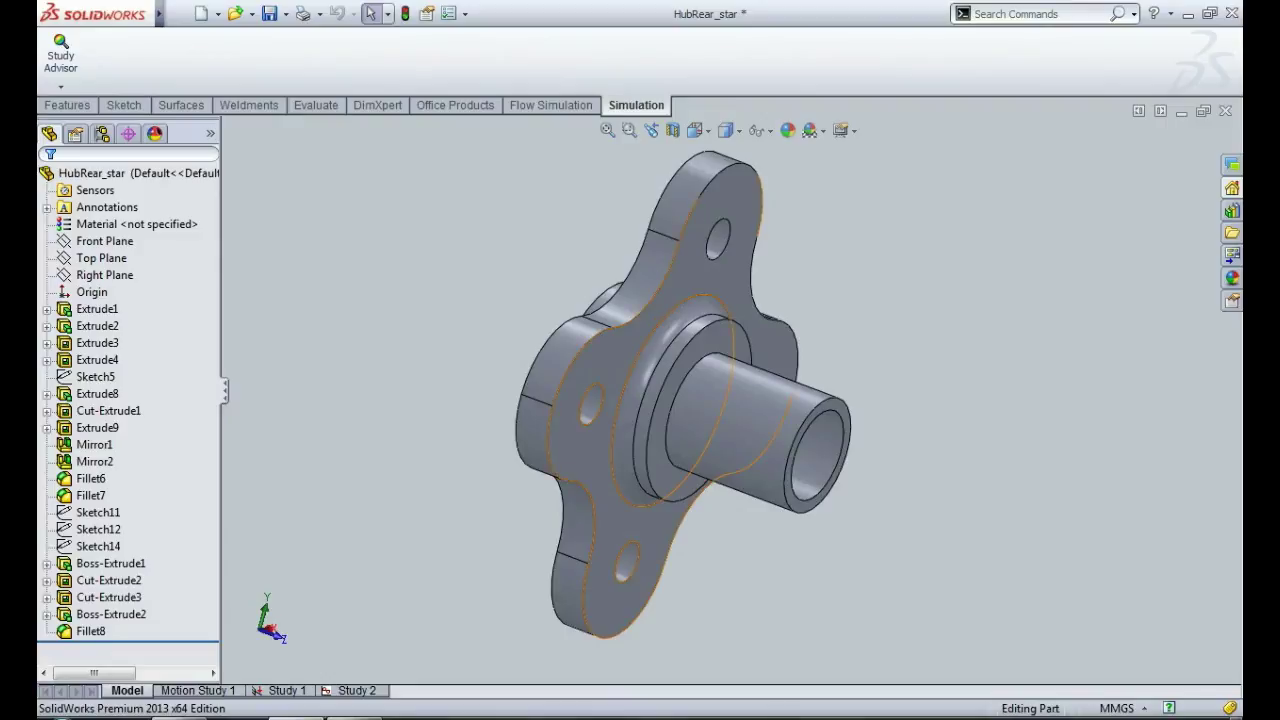
pyautogui.press('z')
pyautogui.press('z')
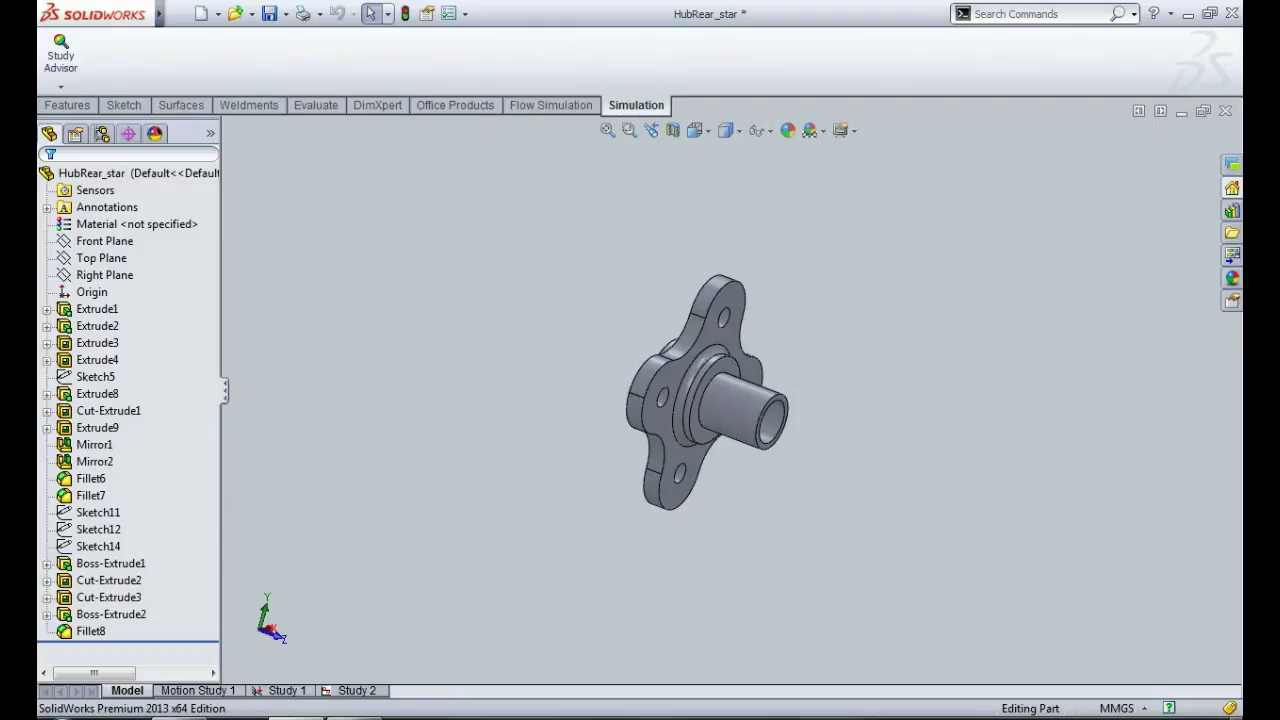
pyautogui.press('Right')
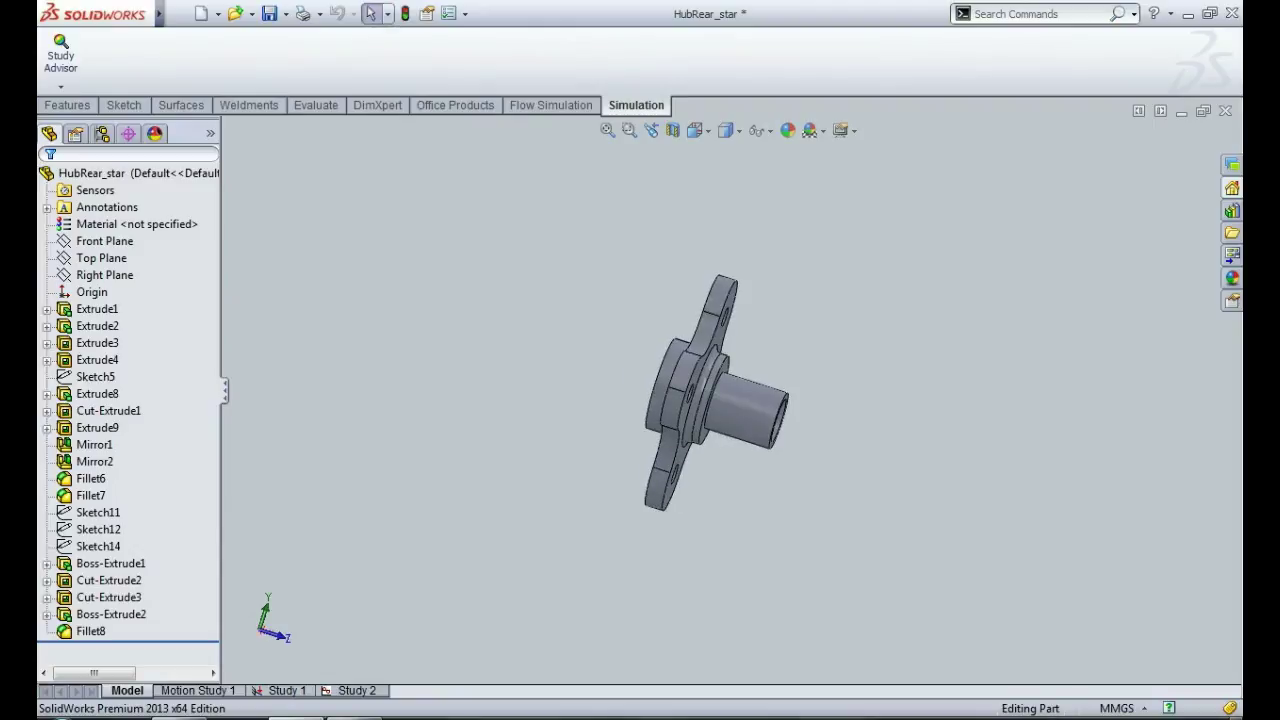
pyautogui.moveTo(740, 400); pyautogui.dragTo(440, 400, button='middle')
pyautogui.press('Right')
pyautogui.press('Right')
pyautogui.press('Right')
pyautogui.press('Right')
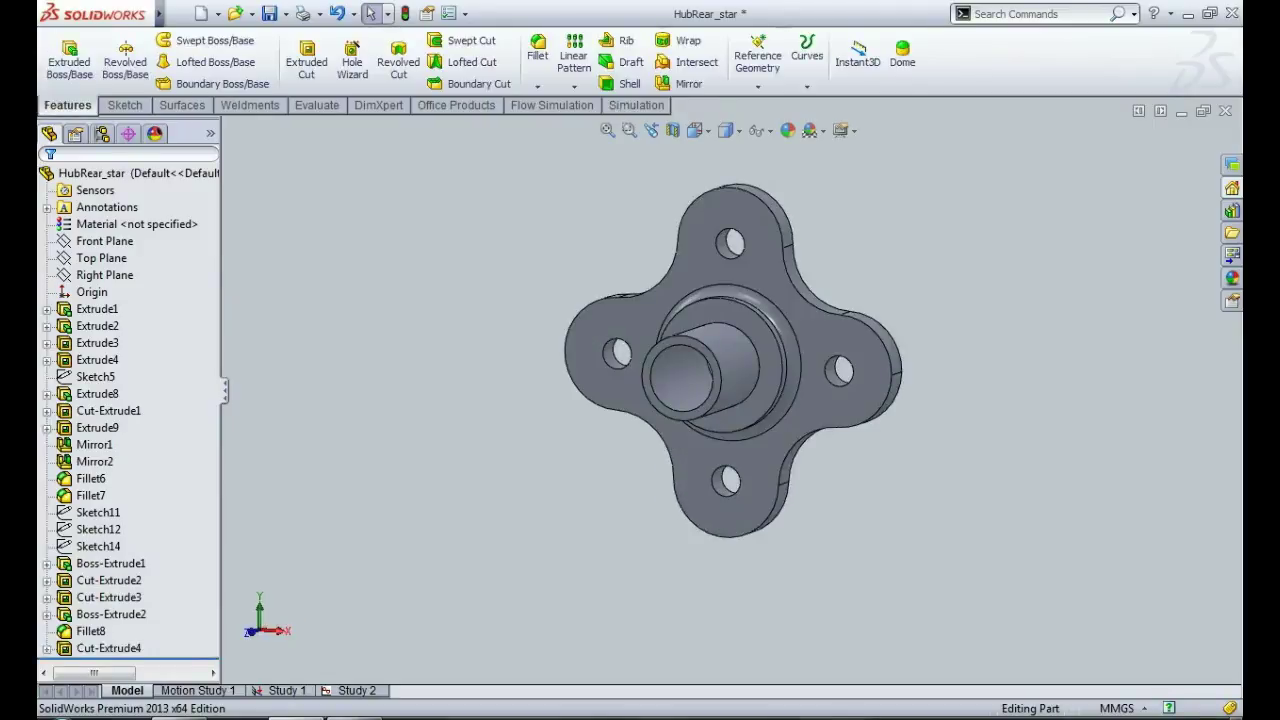
pyautogui.press('Left')
pyautogui.press('Left')
pyautogui.press('Left')
pyautogui.press('Left')
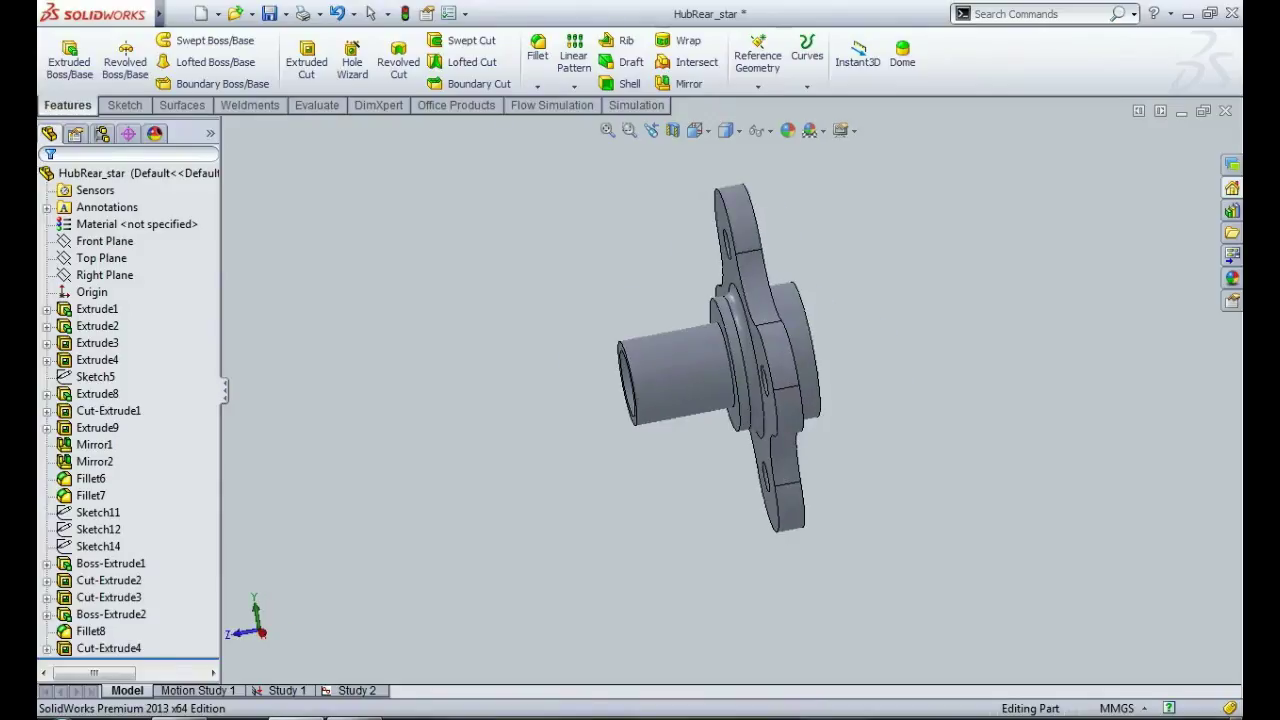
pyautogui.moveTo(560, 400); pyautogui.dragTo(760, 400, button='middle')
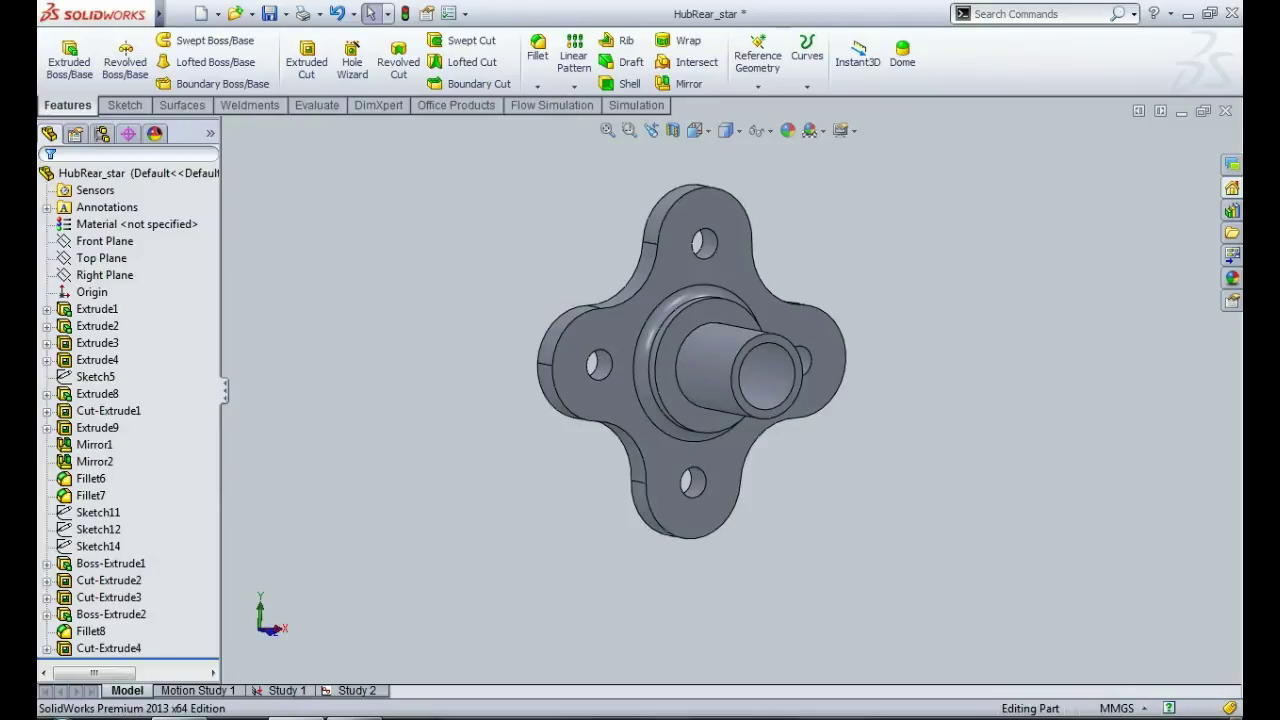
# Open Study 1 and highlight the hub body in the study to identify the analysed part.
pyautogui.click(286, 690)
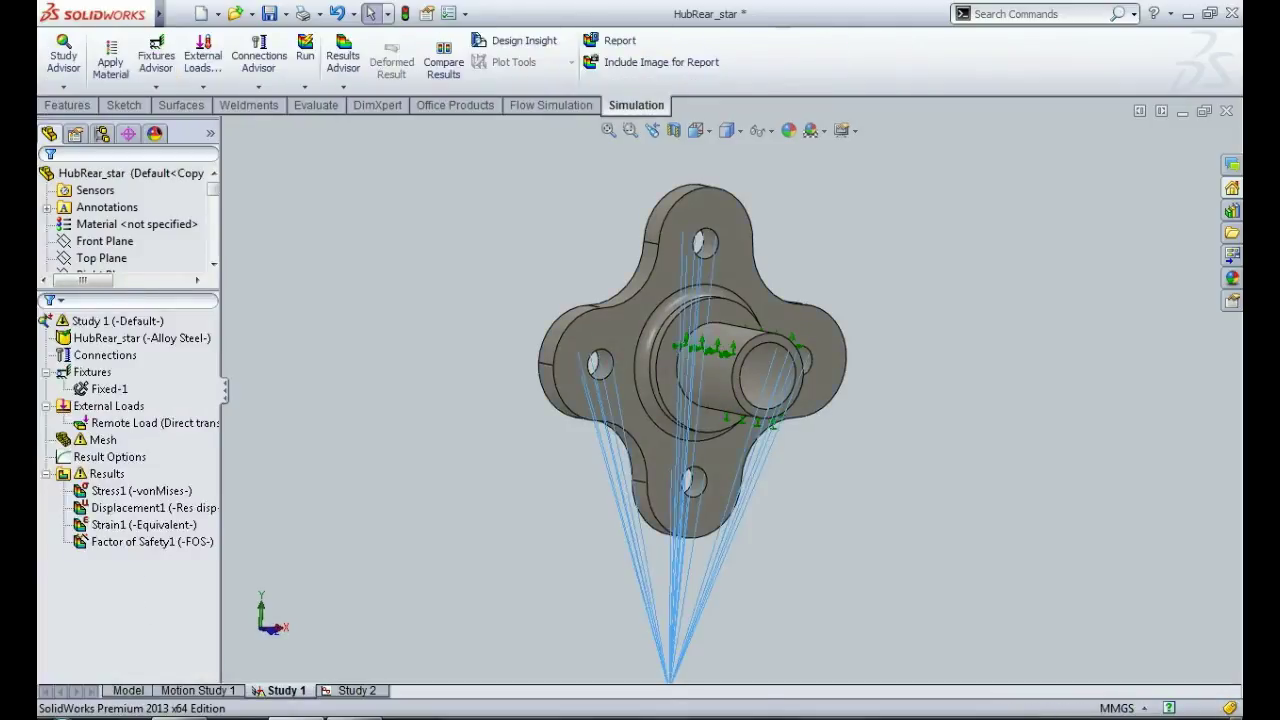
pyautogui.click(104, 355)
pyautogui.click(141, 338)
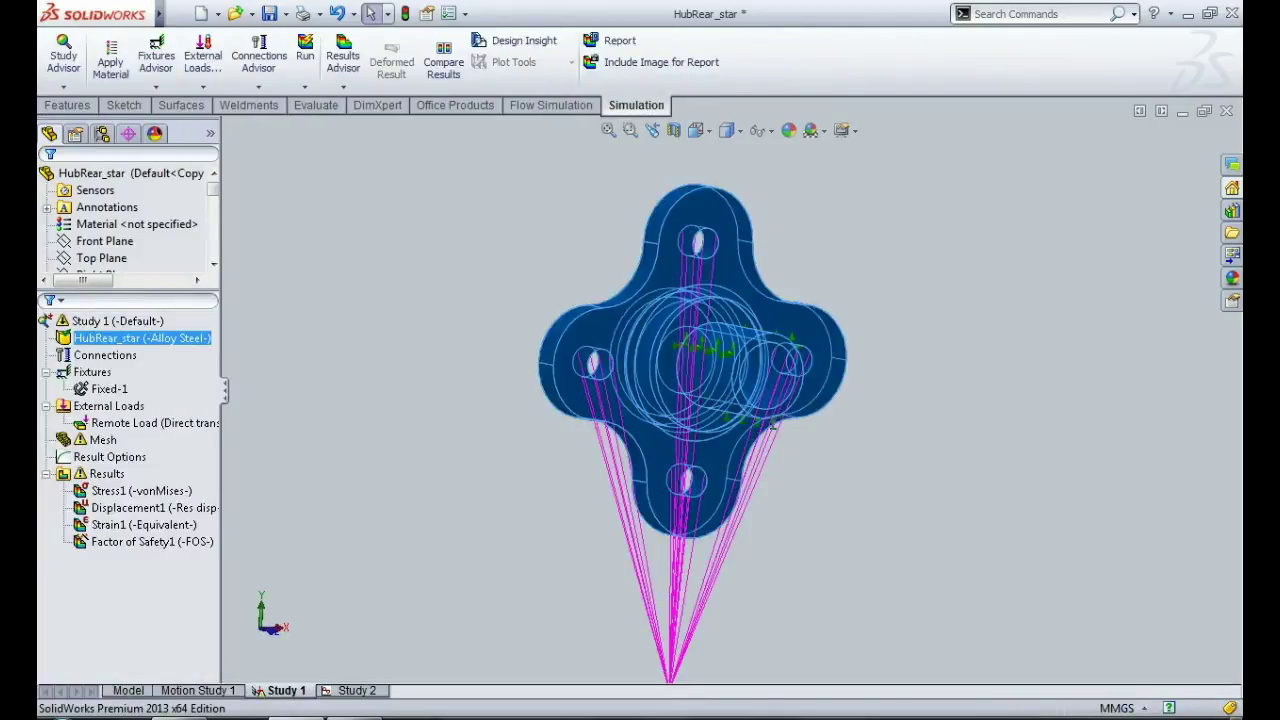
pyautogui.press('Escape')
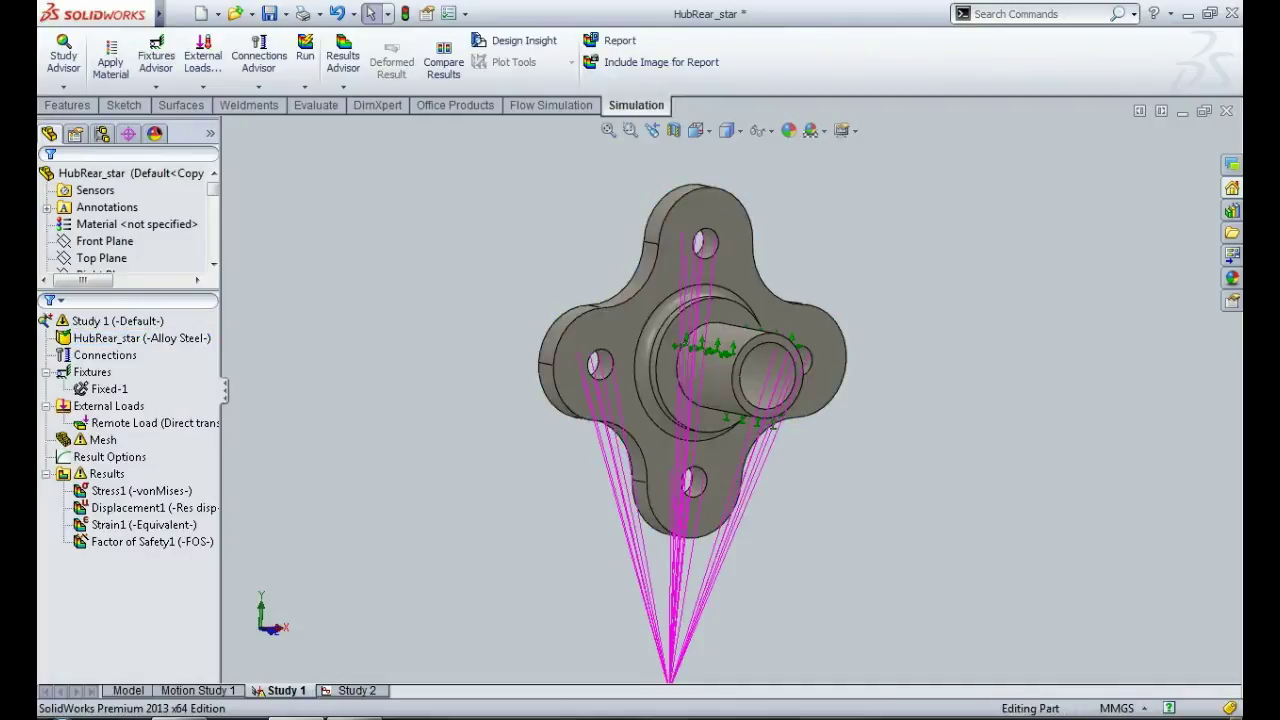
# Examine the shaft fixtures and the remote load acting on the flange holes from the front and side.
pyautogui.scroll(3, 730, 400)
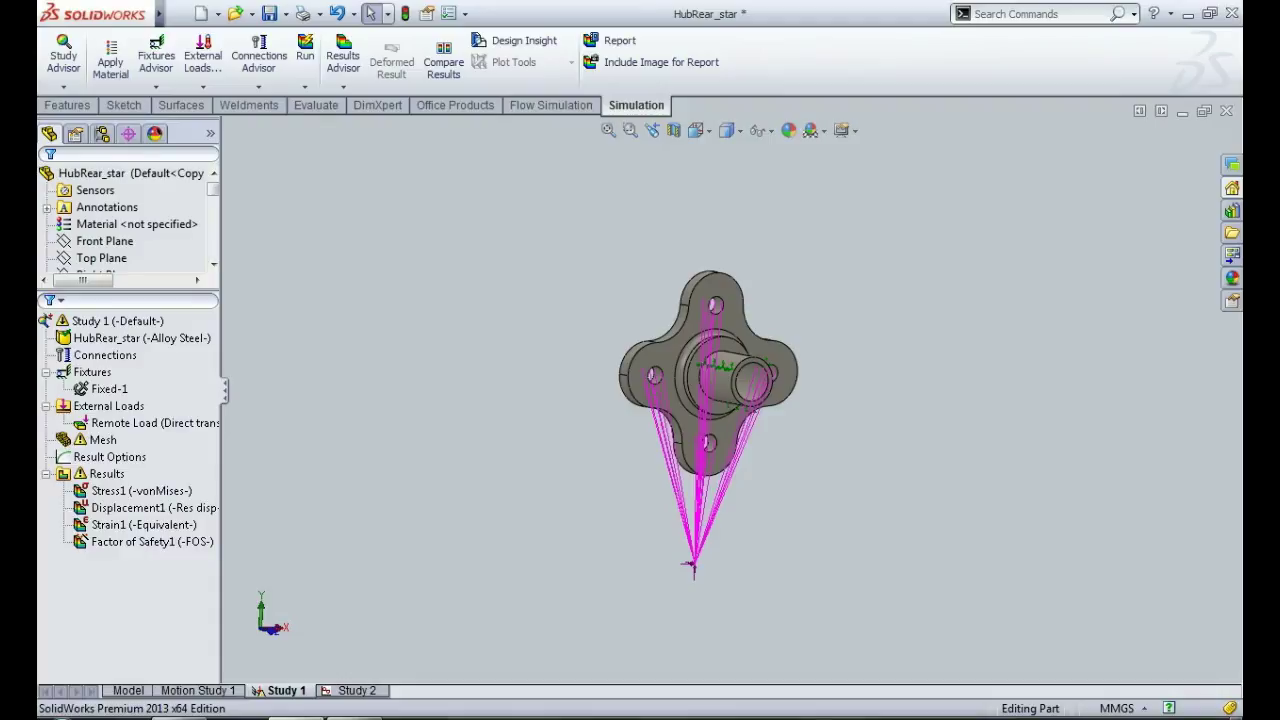
pyautogui.moveTo(840, 372); pyautogui.dragTo(754, 372, button='middle')
pyautogui.doubleClick(754, 372)
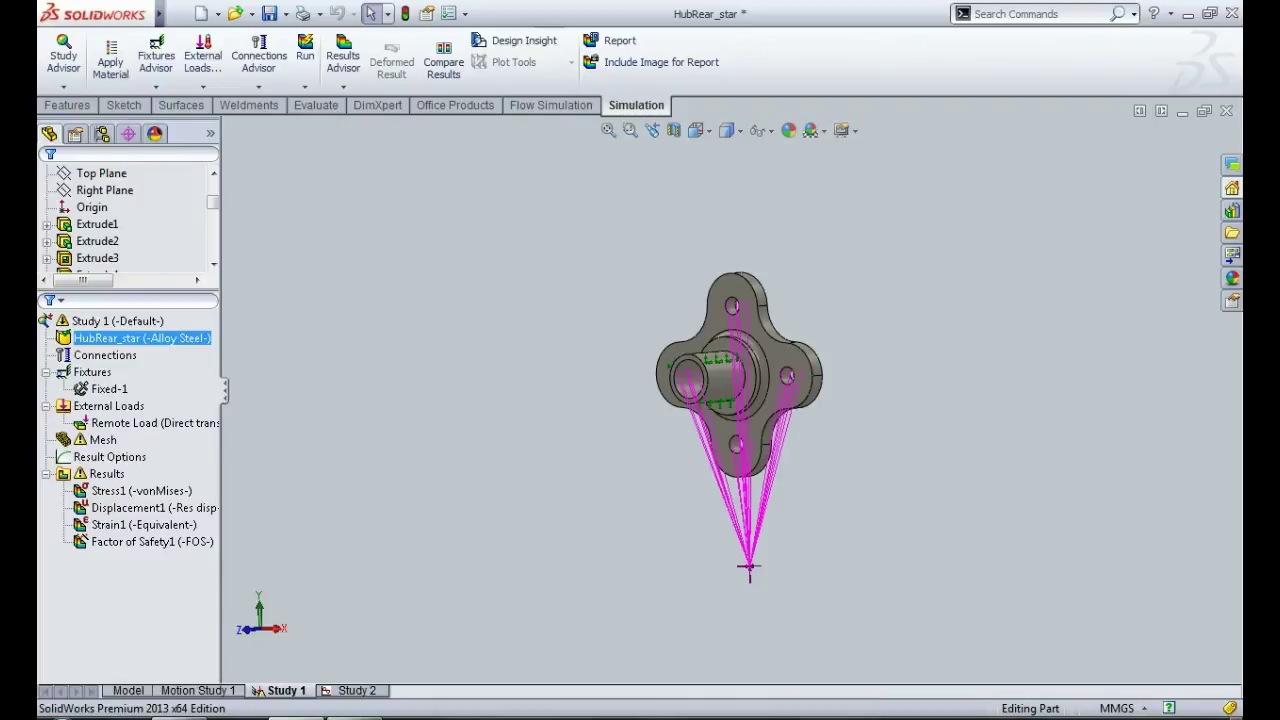
pyautogui.moveTo(740, 420); pyautogui.dragTo(640, 420, button='middle')
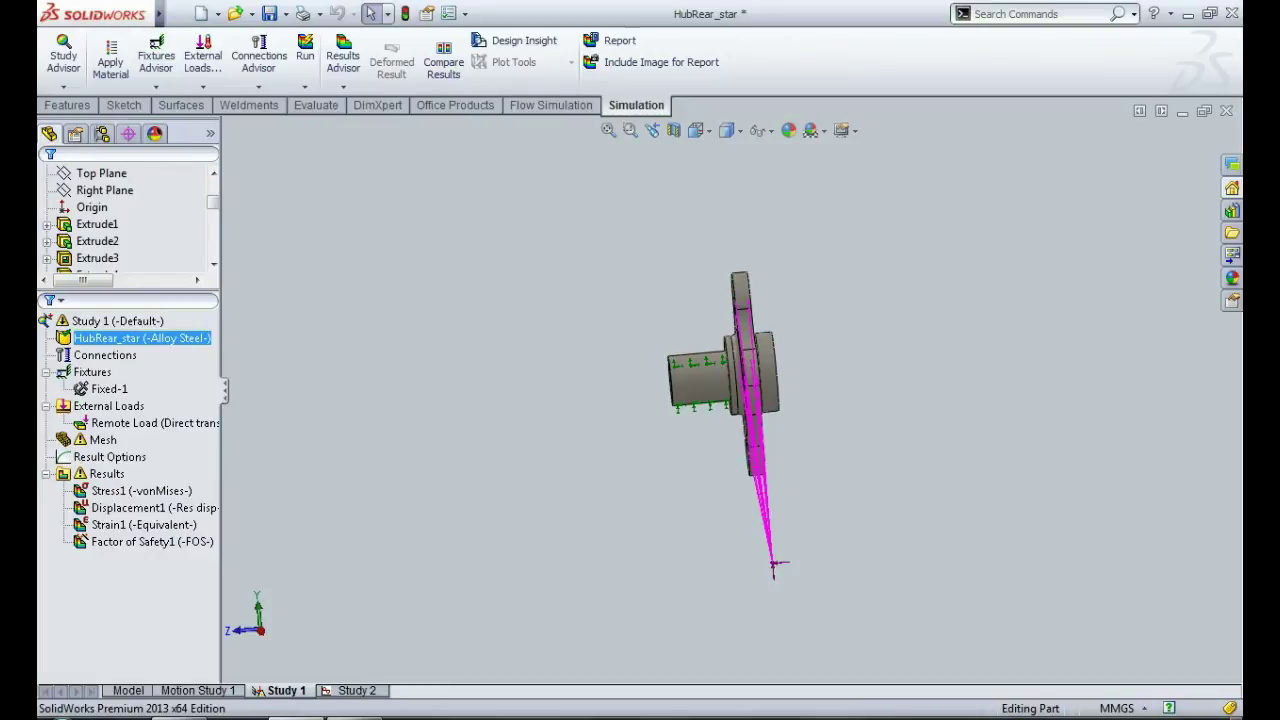
pyautogui.scroll(2, 730, 391)
pyautogui.moveTo(730, 391); pyautogui.dragTo(650, 395, button='middle')
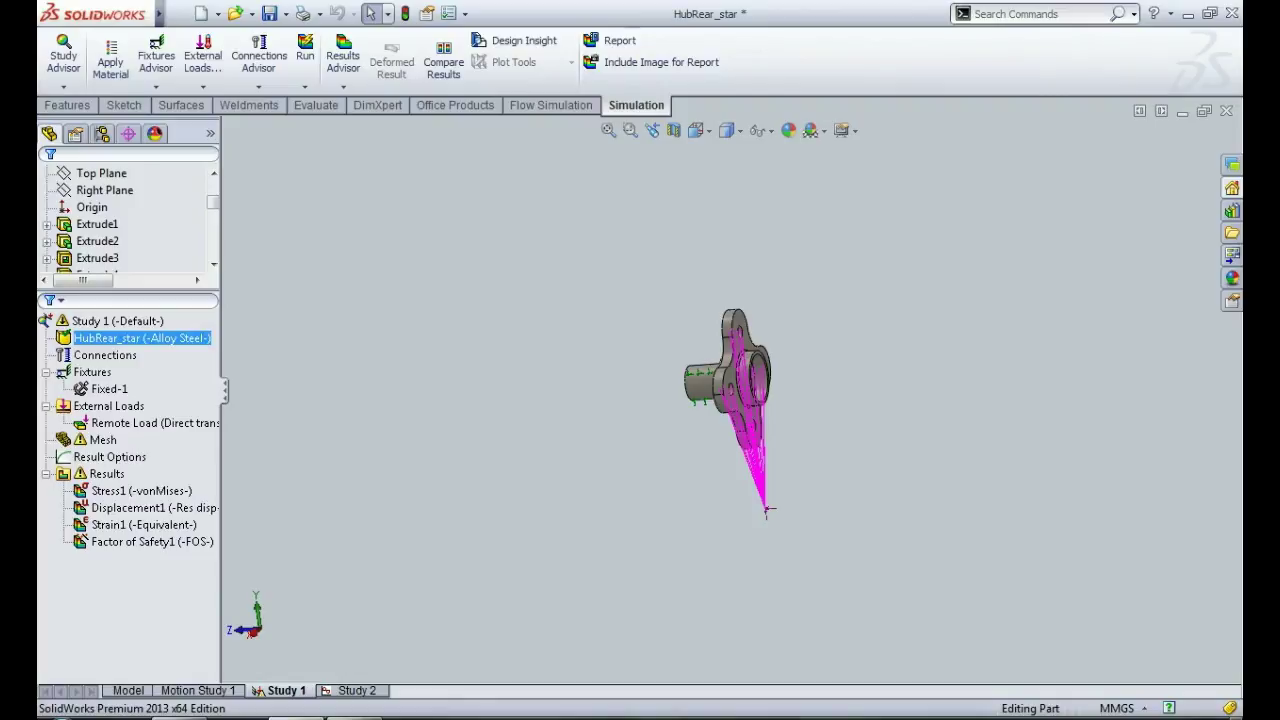
# Open the remote load's definition for editing and inspect the force arrows at its application point.
pyautogui.click(110, 423)
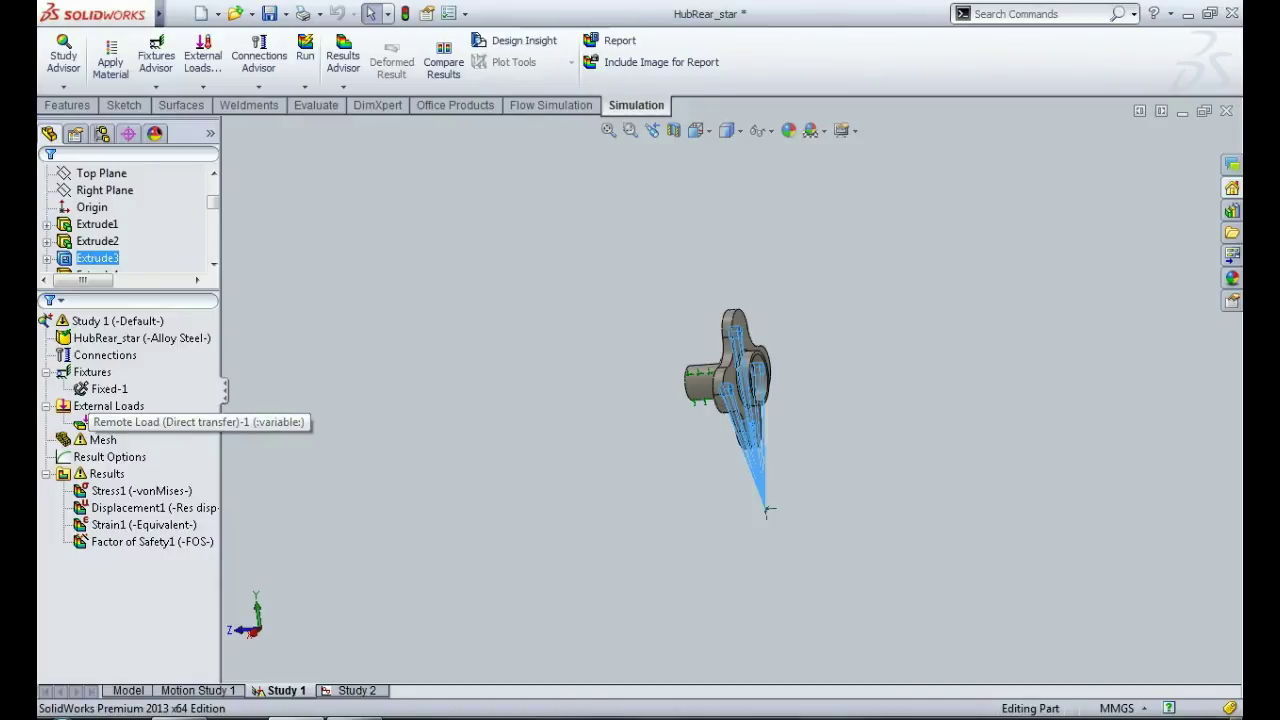
pyautogui.rightClick(118, 423)
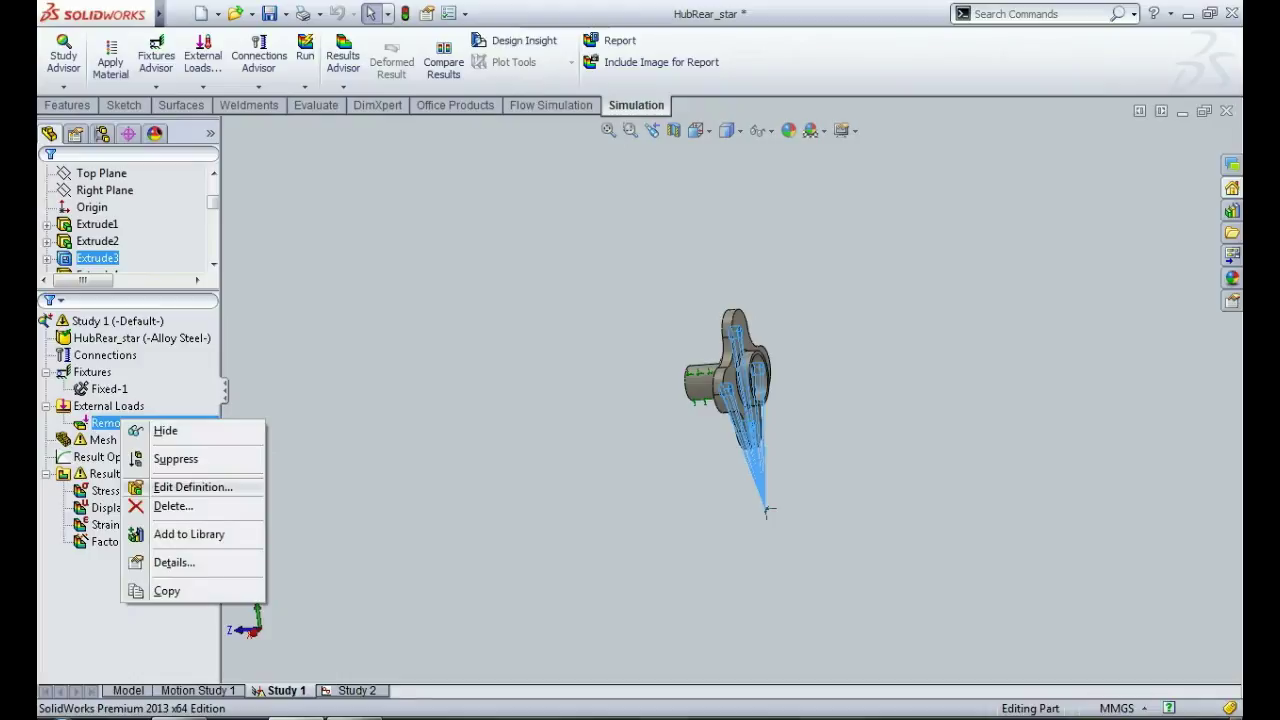
pyautogui.click(192, 487)
pyautogui.scroll(-3, 703, 630)
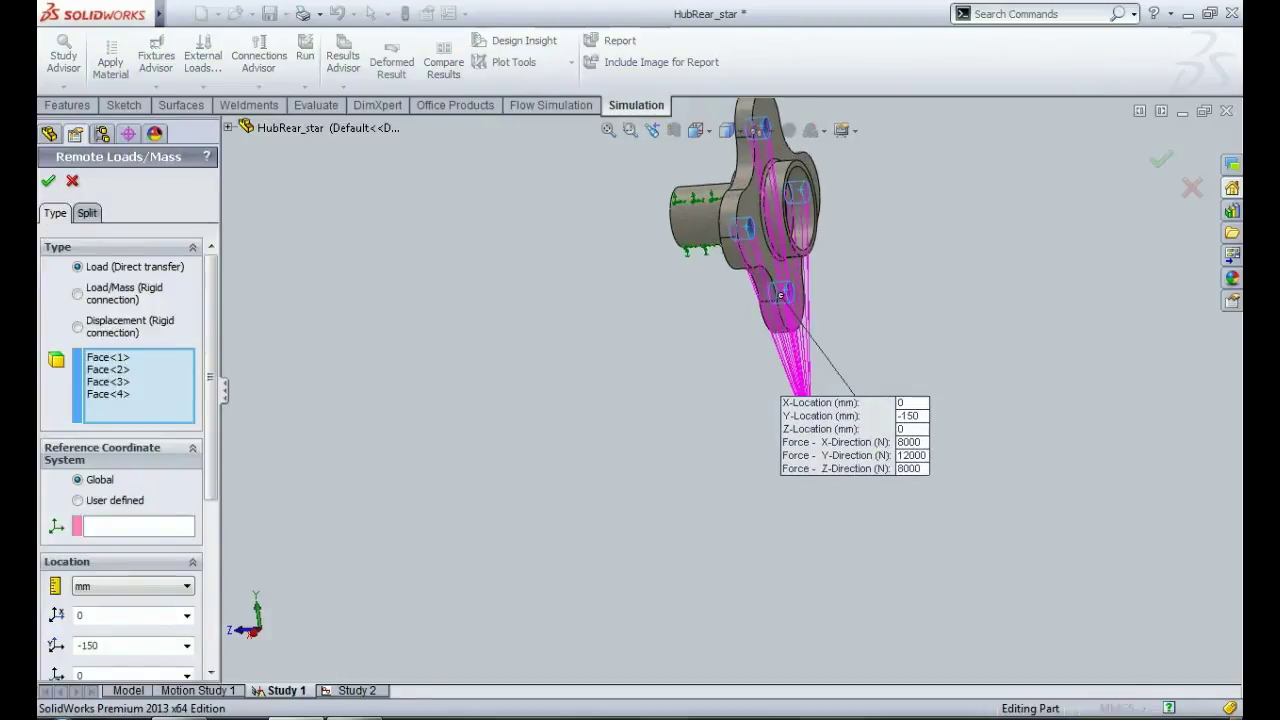
pyautogui.scroll(-3, 868, 387)
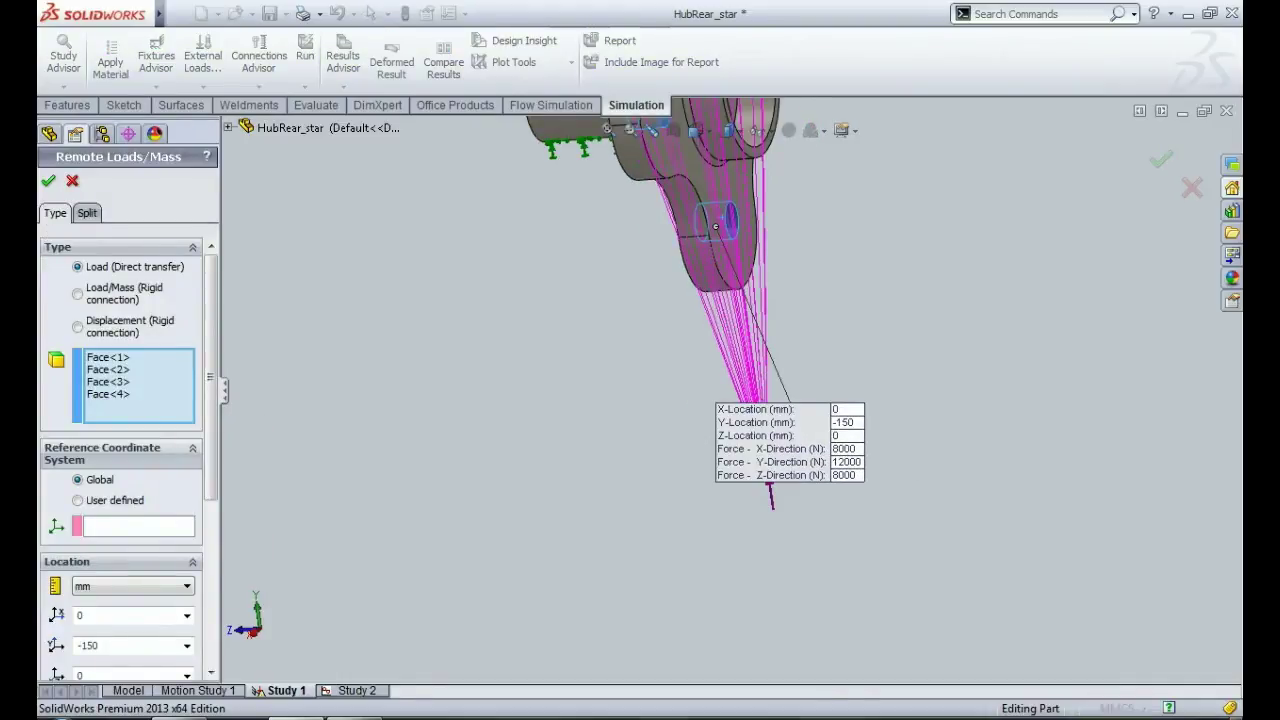
pyautogui.scroll(-2, 757, 495)
pyautogui.scroll(-4, 792, 465)
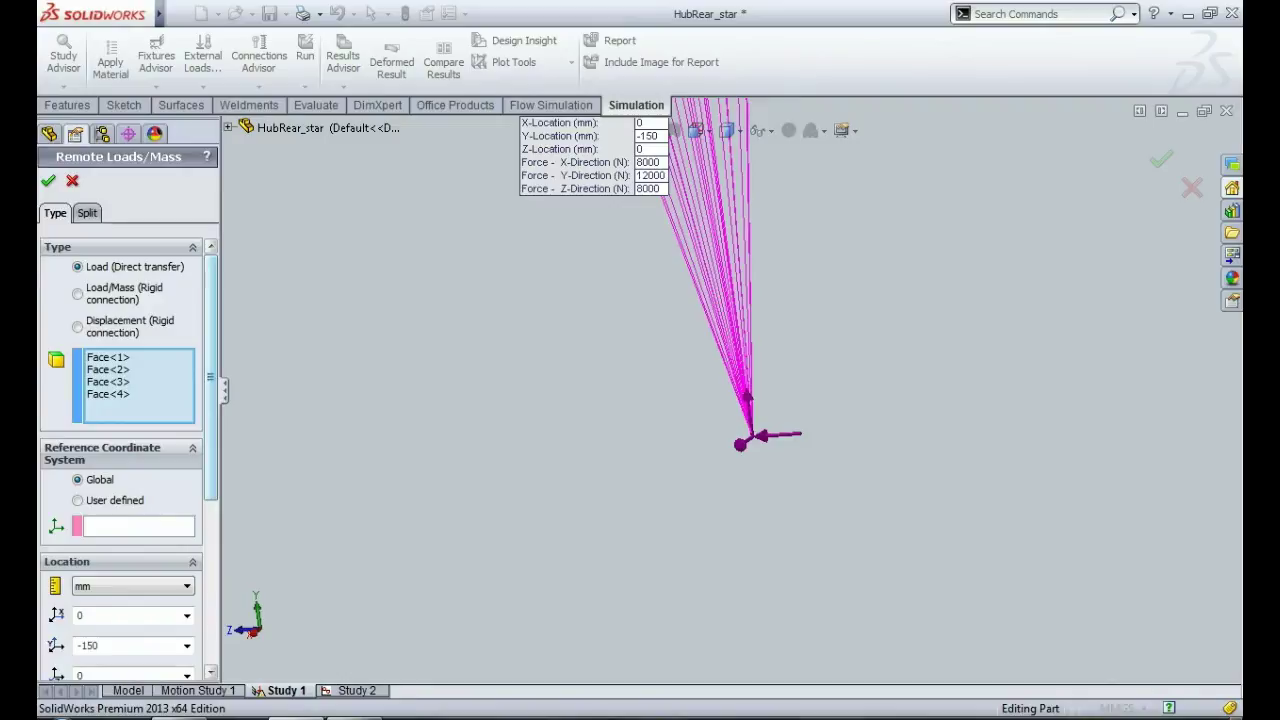
# Review the remote load's location and its X, Y and Z force components against the arrows on the model.
pyautogui.moveTo(210, 376)
pyautogui.mouseDown()
pyautogui.moveTo(210, 415)
pyautogui.moveTo(210, 376)
pyautogui.mouseUp()
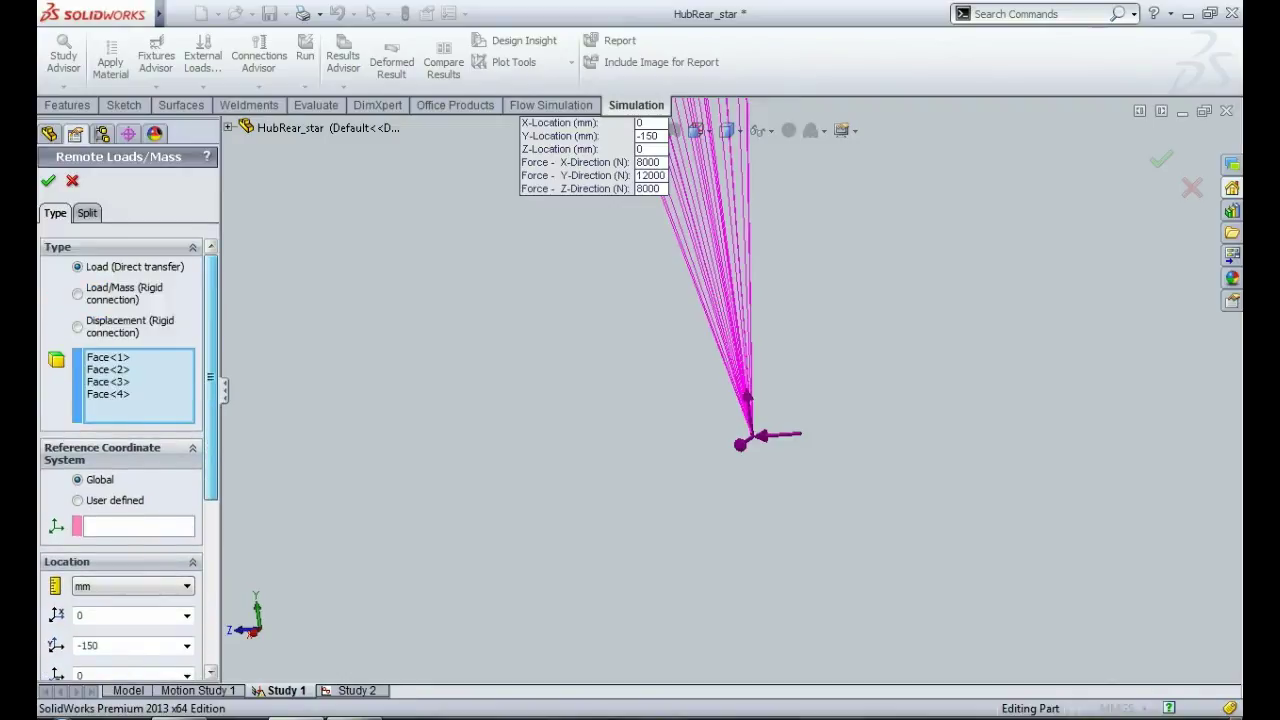
pyautogui.scroll(-4, 120, 460)
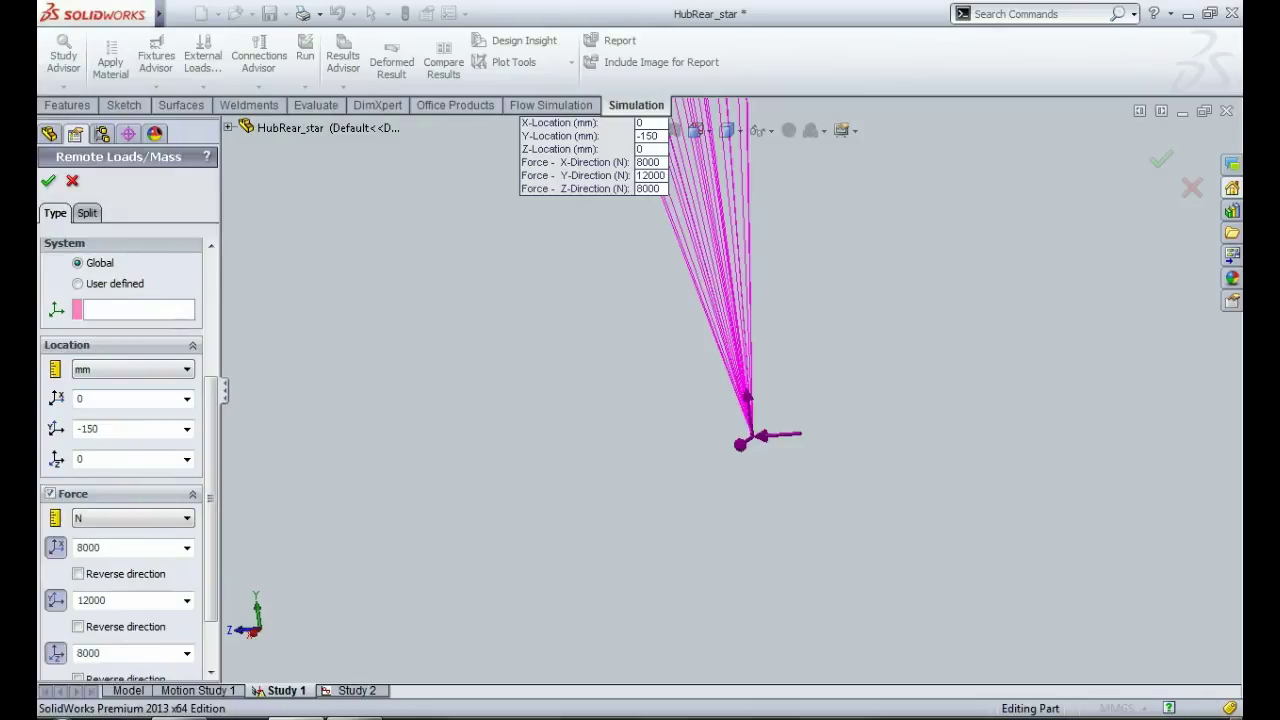
pyautogui.scroll(5, 729, 386)
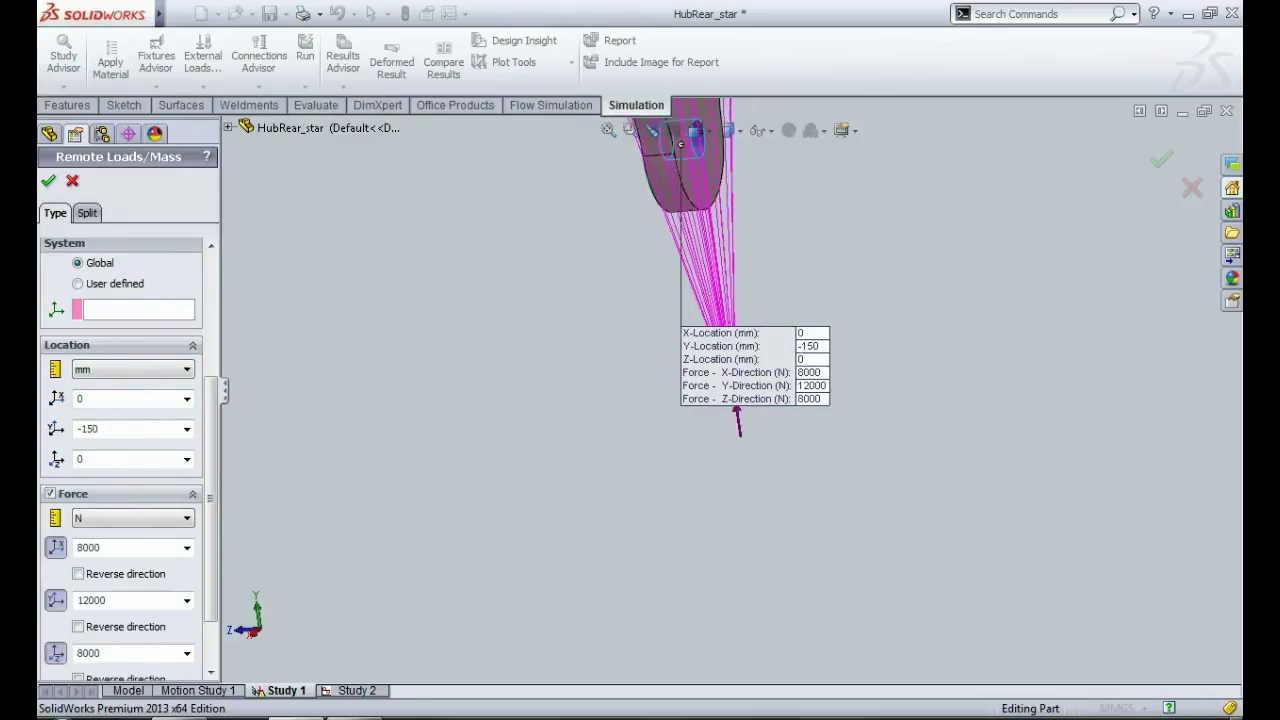
pyautogui.scroll(5, 729, 386)
pyautogui.moveTo(729, 386); pyautogui.dragTo(600, 386, button='middle')
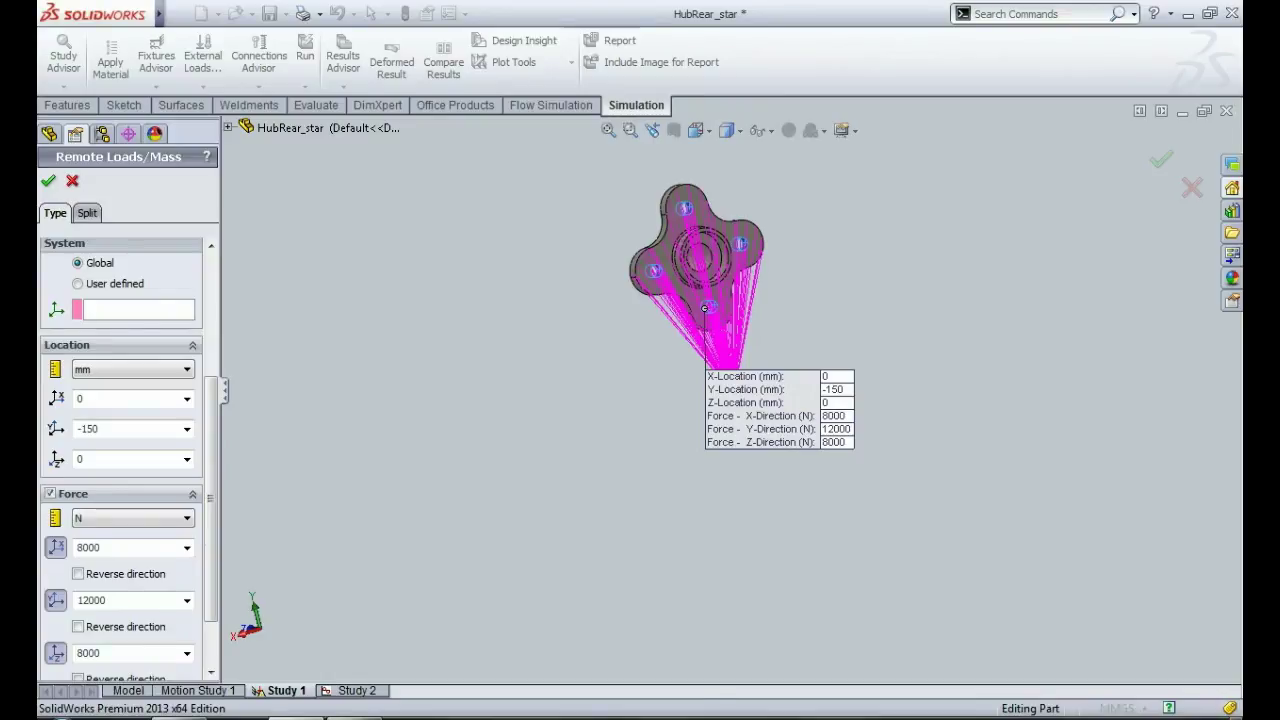
pyautogui.scroll(-5, 728, 345)
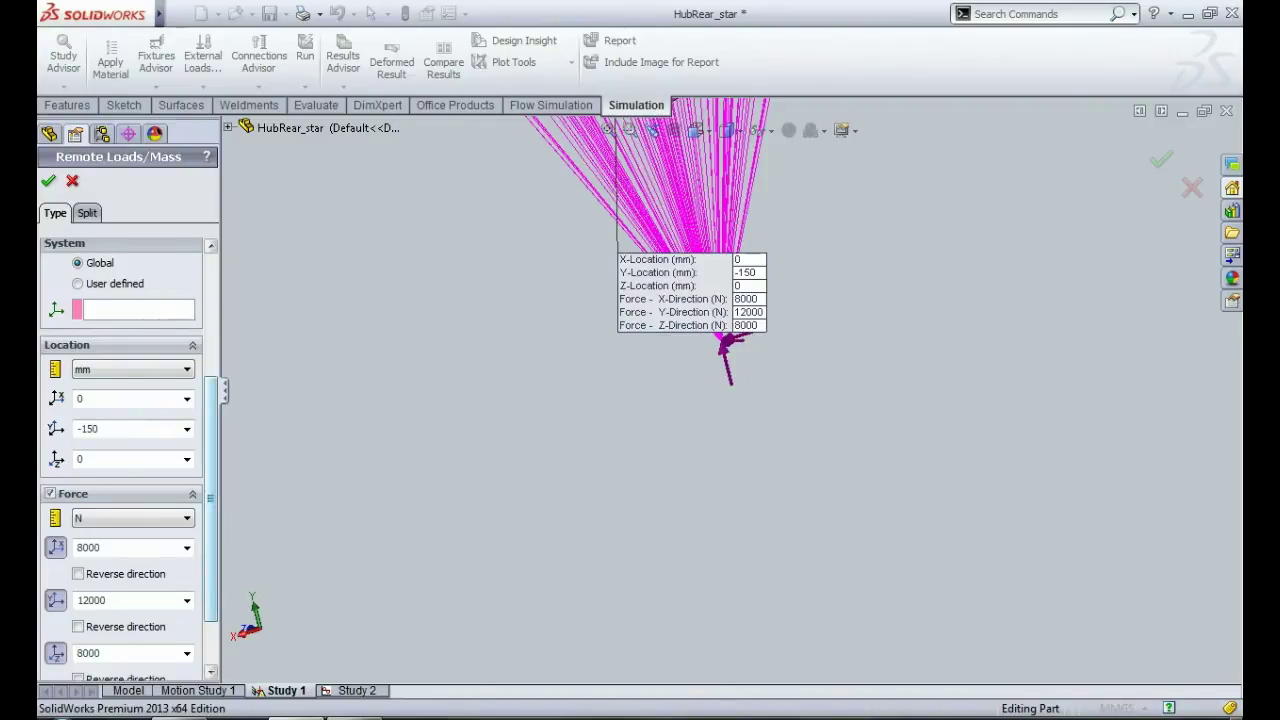
pyautogui.scroll(-1, 128, 460)
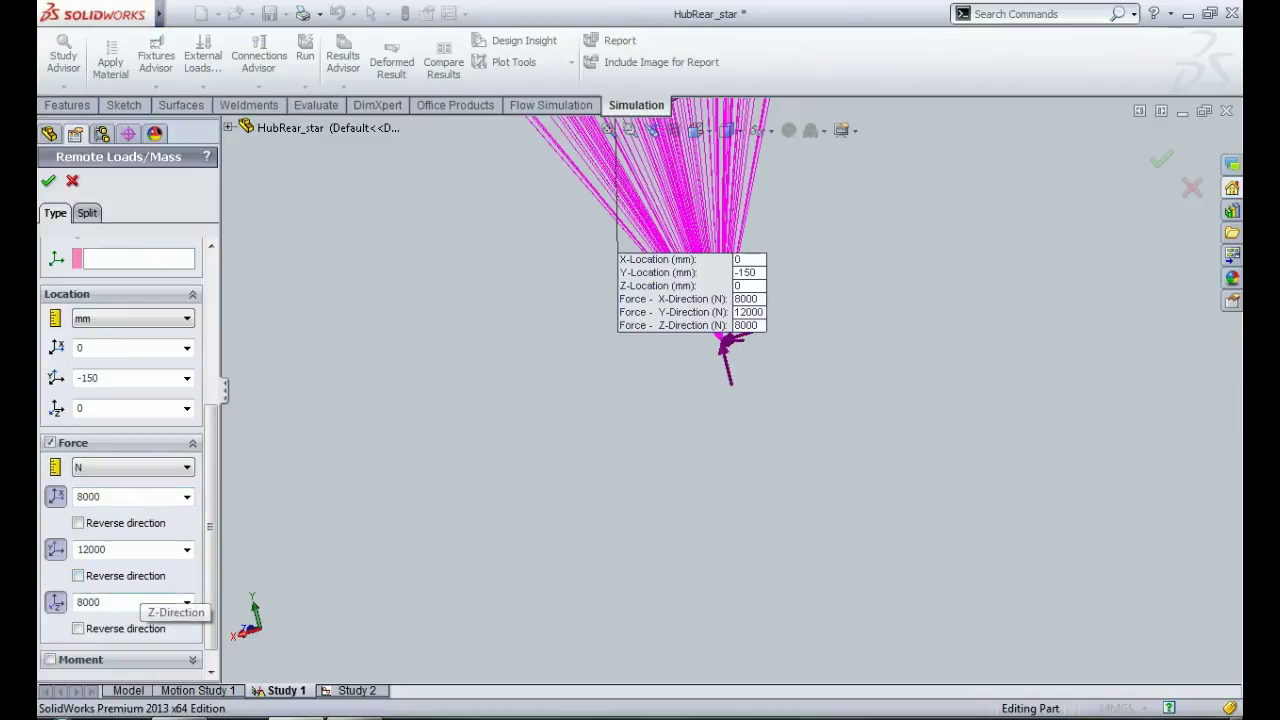
pyautogui.doubleClick(133, 602)
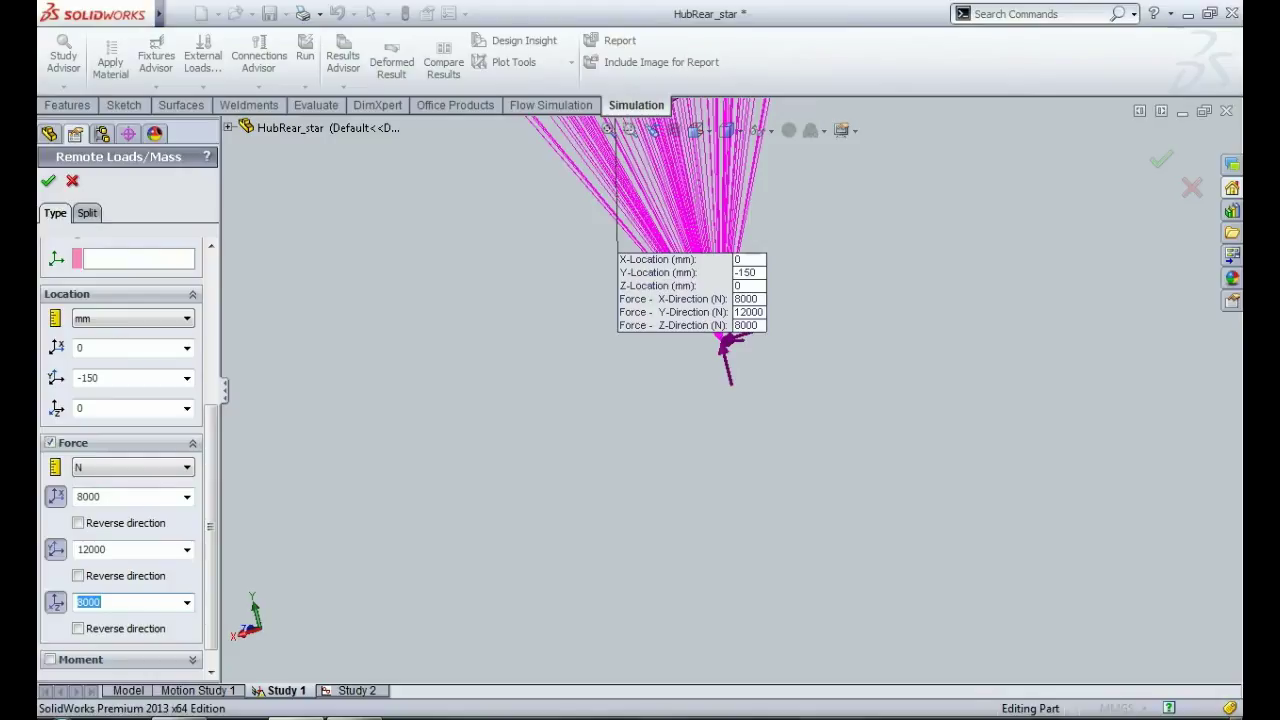
pyautogui.doubleClick(131, 496)
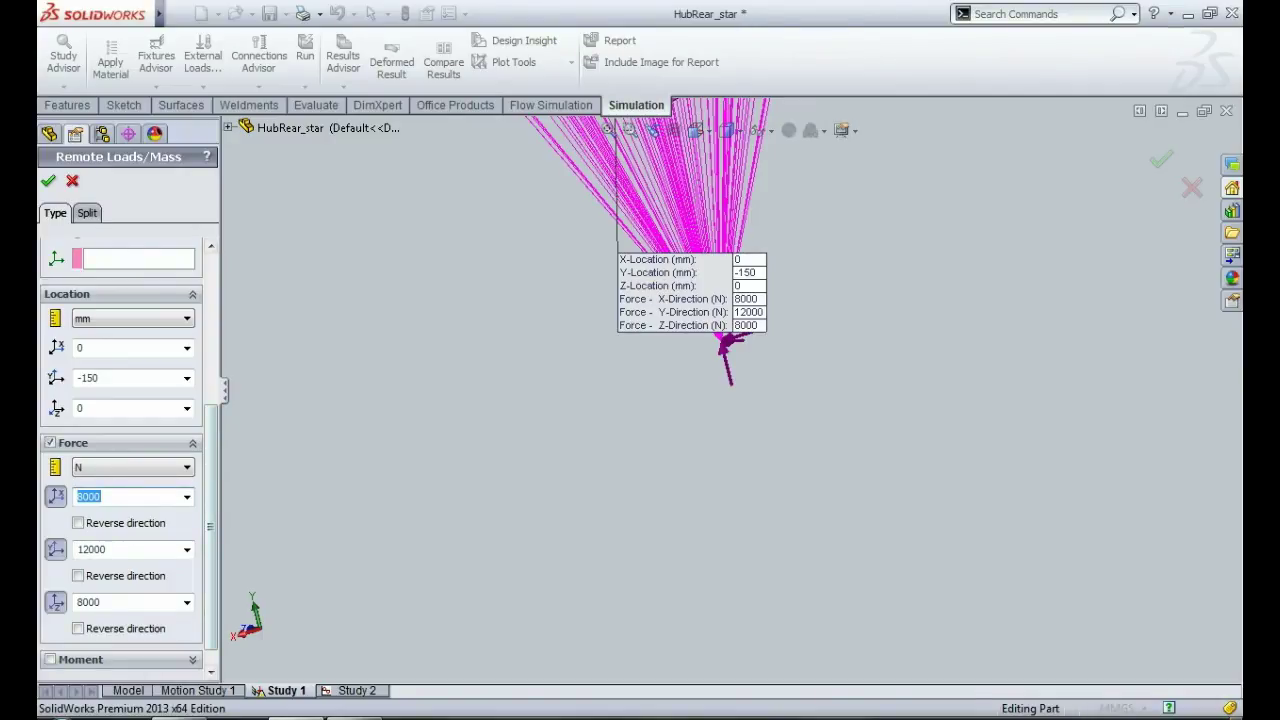
# Inspect the four bolt-hole faces that carry the remote load, and close the load definition.
pyautogui.scroll(5, 720, 376)
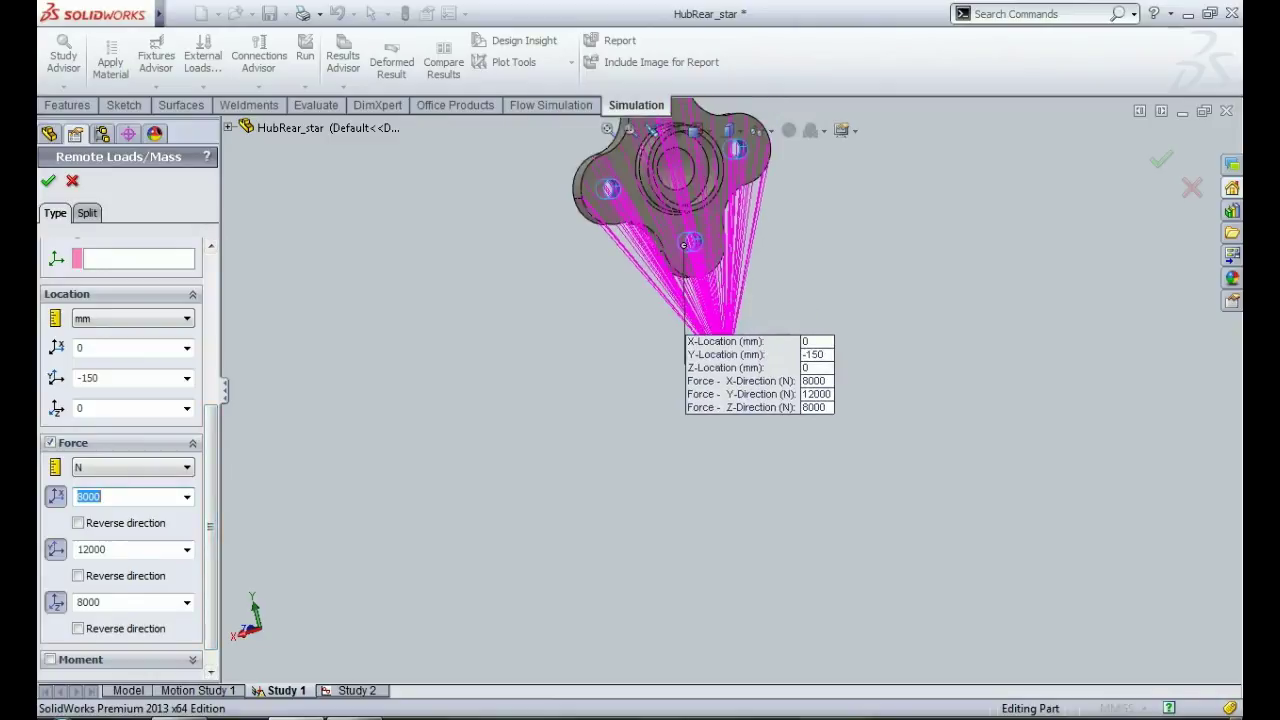
pyautogui.scroll(2, 731, 390)
pyautogui.moveTo(210, 526); pyautogui.dragTo(210, 376)
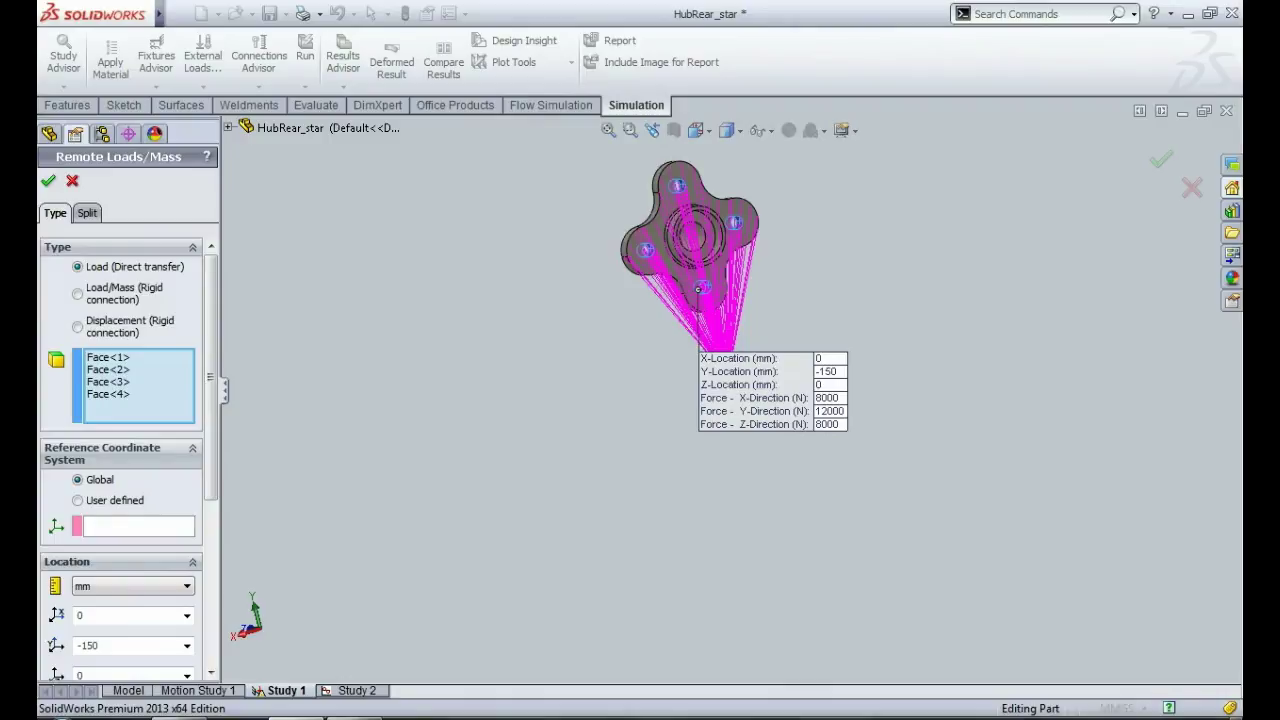
pyautogui.scroll(-2, 605, 252)
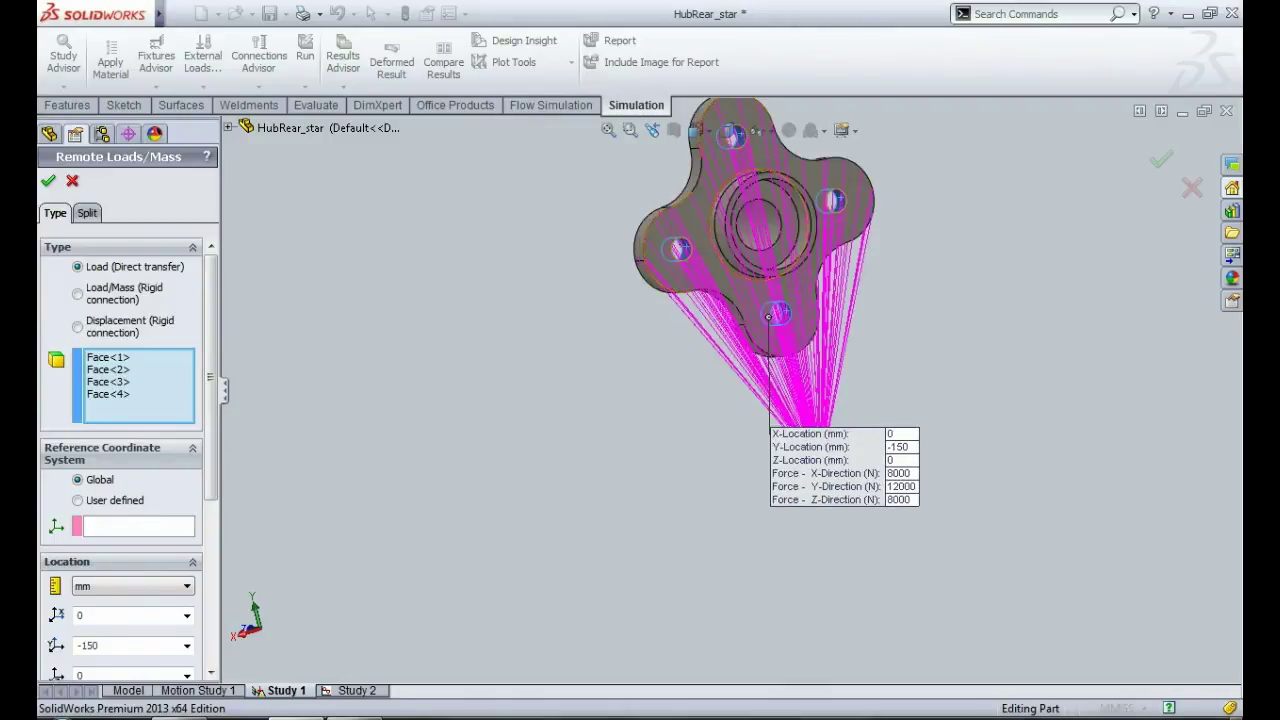
pyautogui.scroll(-2, 738, 108)
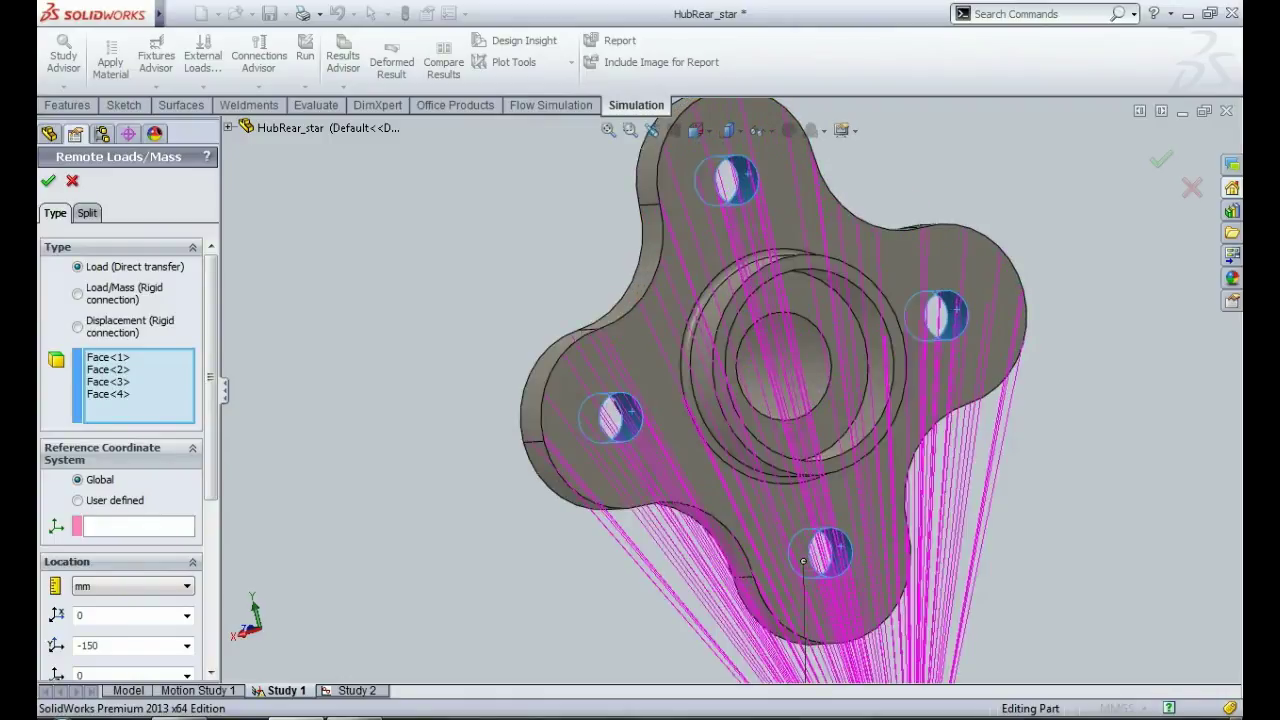
pyautogui.scroll(-2, 738, 108)
pyautogui.moveTo(560, 381); pyautogui.dragTo(629, 381, button='middle')
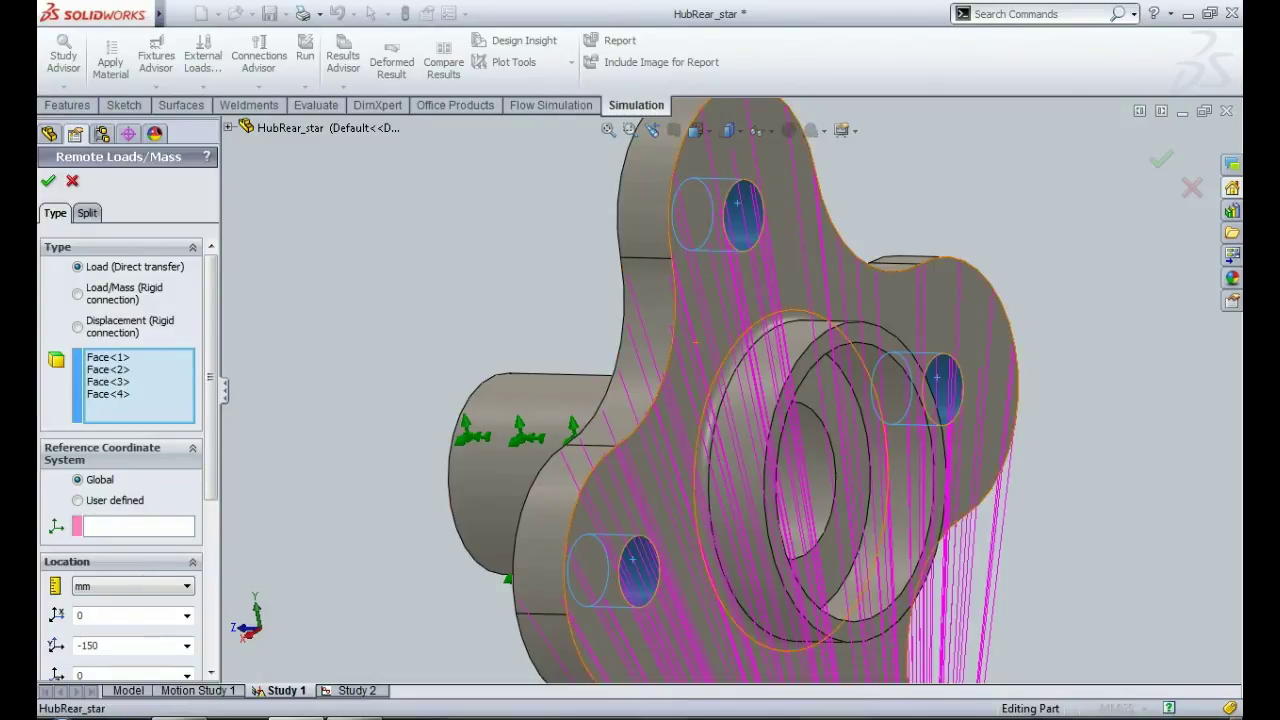
pyautogui.scroll(3, 728, 387)
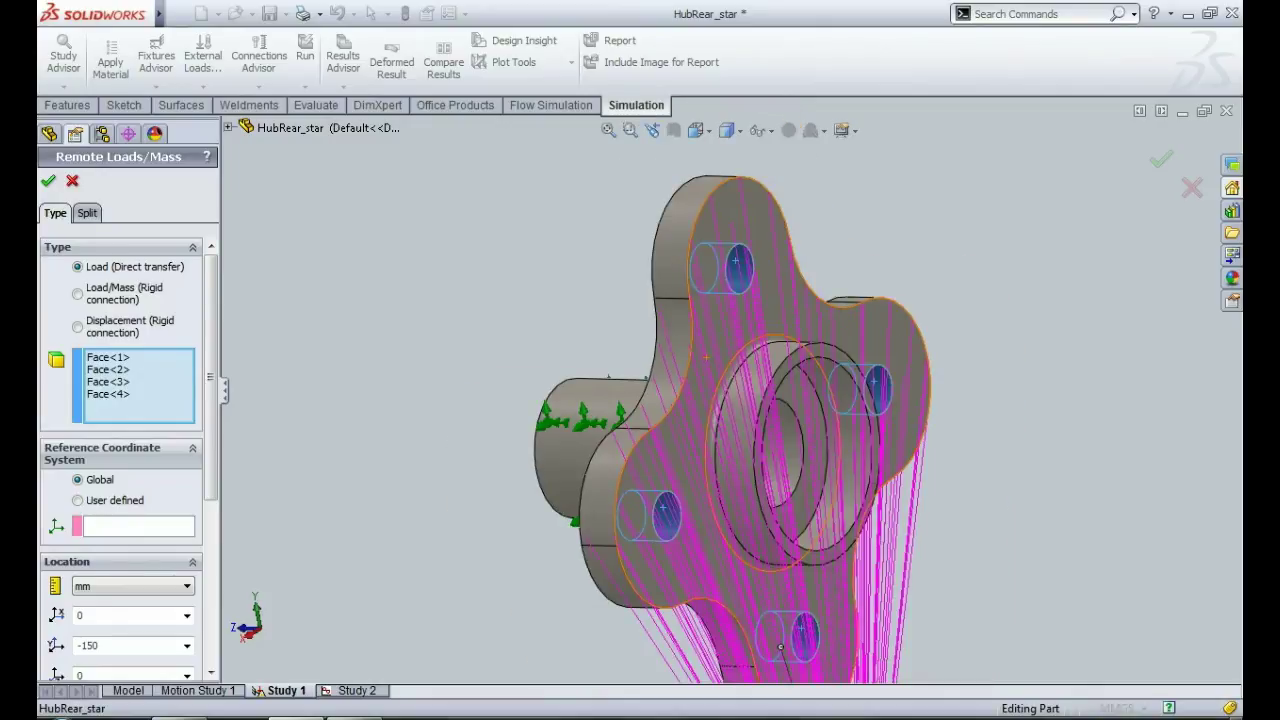
pyautogui.moveTo(728, 387); pyautogui.dragTo(604, 395, button='middle')
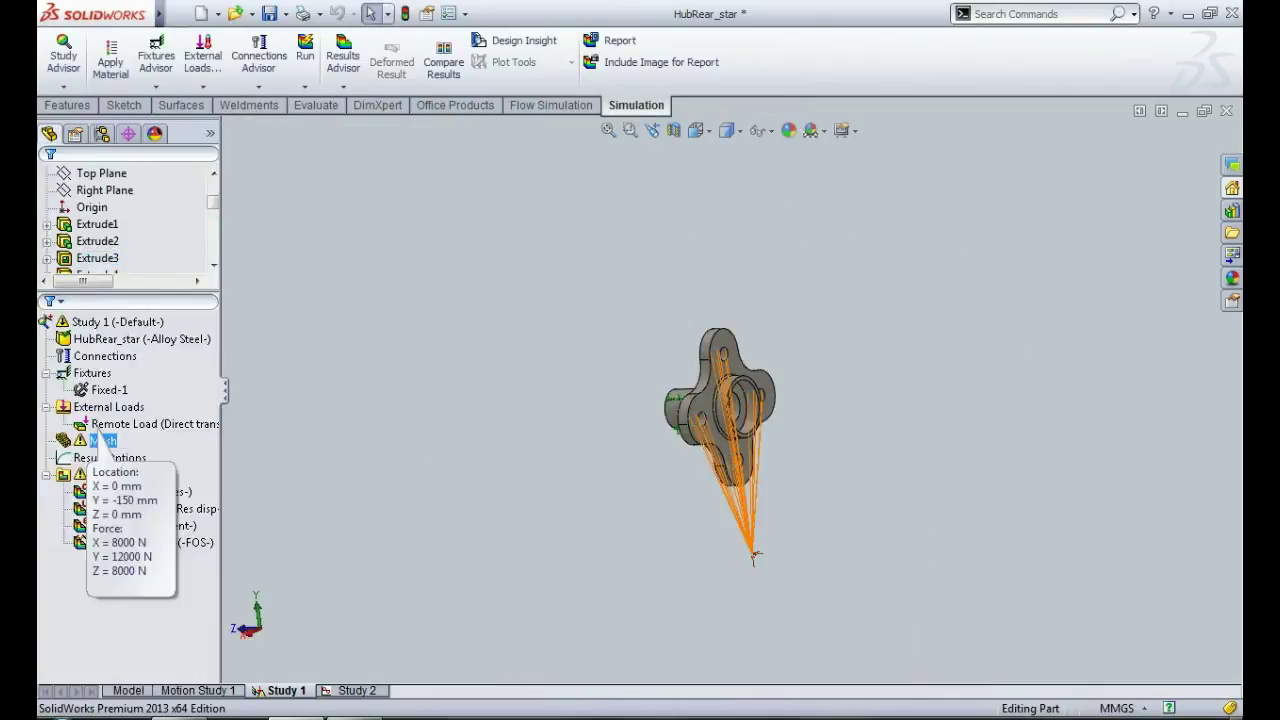
# Review the Fixed-1 fixture definition, checking the fixed geometry on the shaft's cylindrical face from the side, and close it.
pyautogui.click(109, 390)
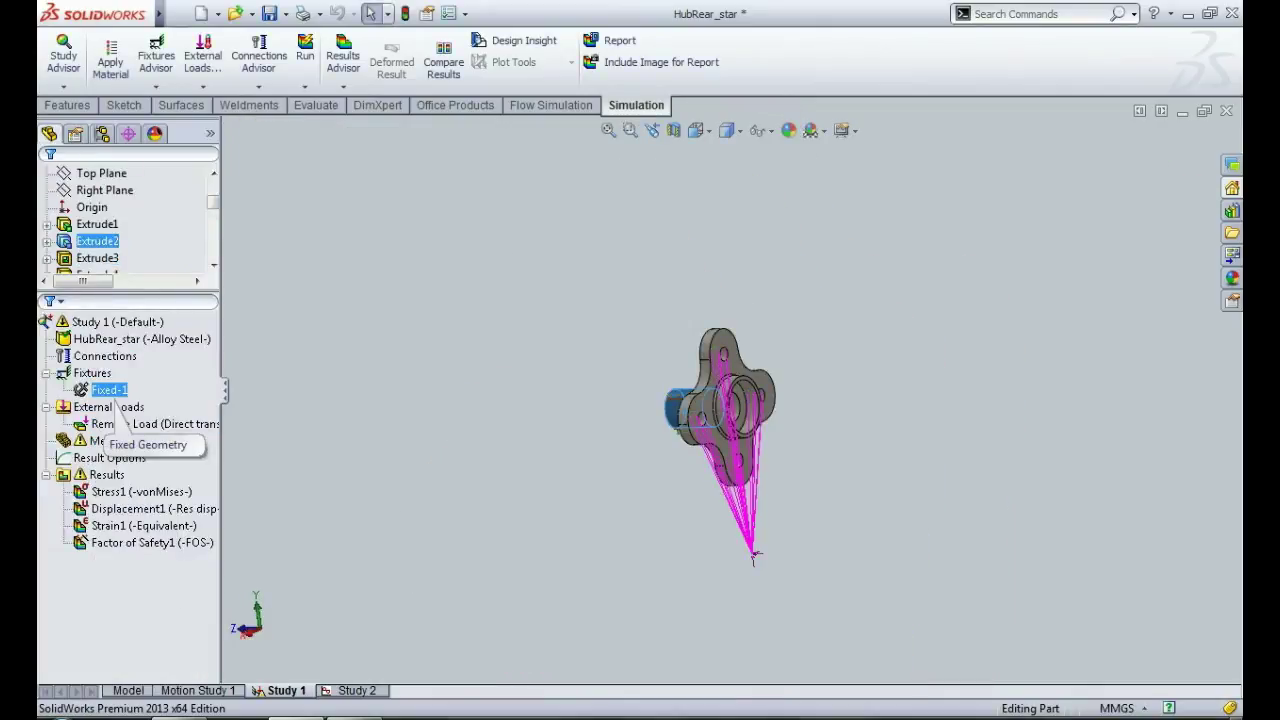
pyautogui.rightClick(110, 391)
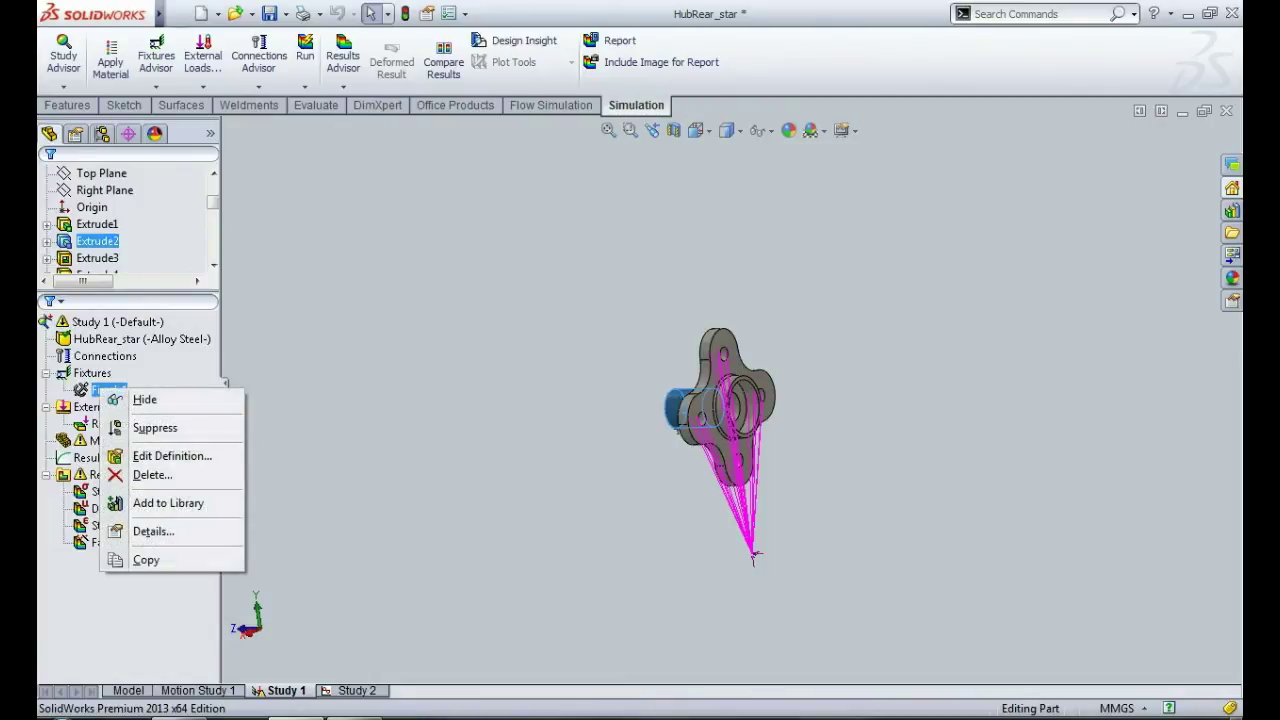
pyautogui.click(170, 456)
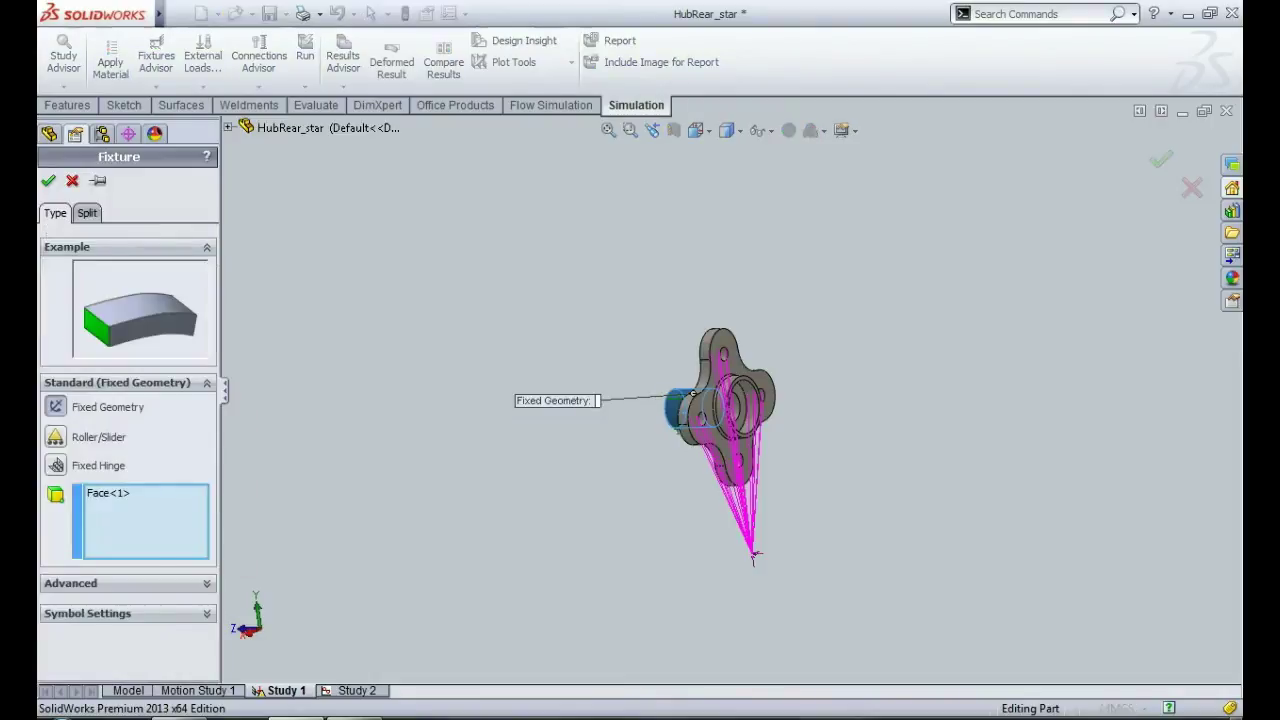
pyautogui.moveTo(500, 520); pyautogui.dragTo(578, 520, button='middle')
pyautogui.scroll(-4, 578, 521)
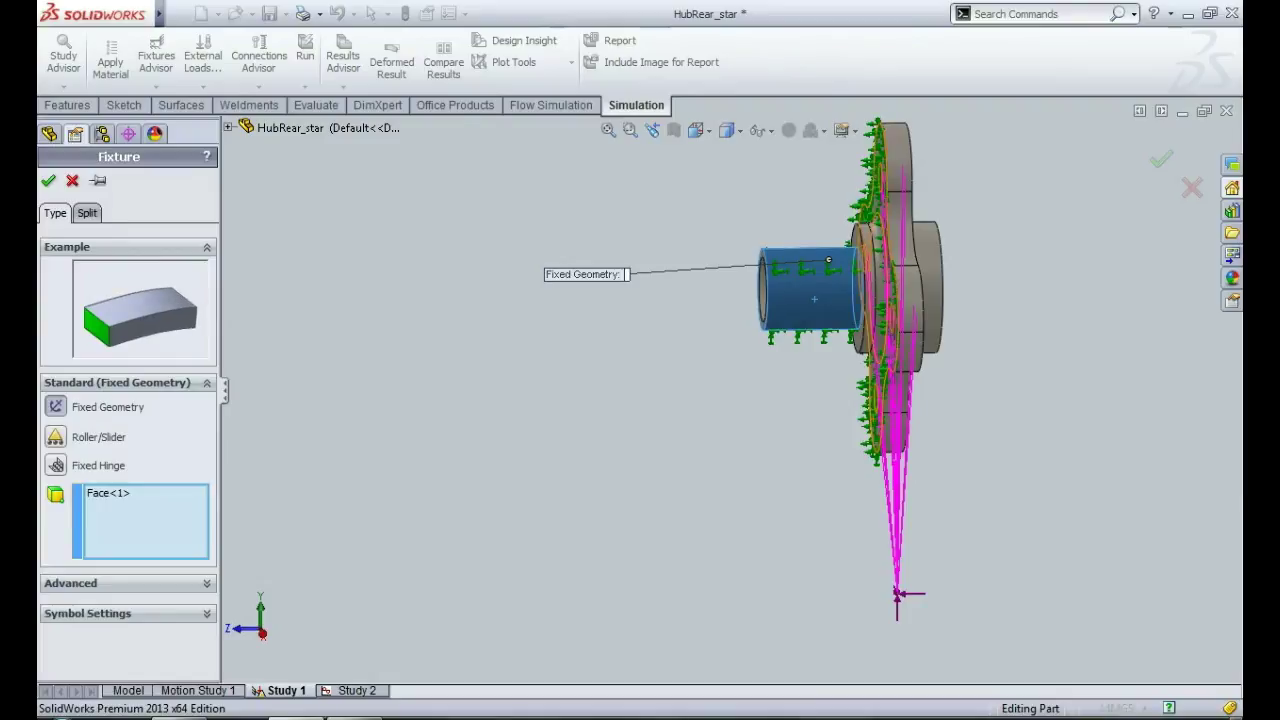
pyautogui.press('Return')
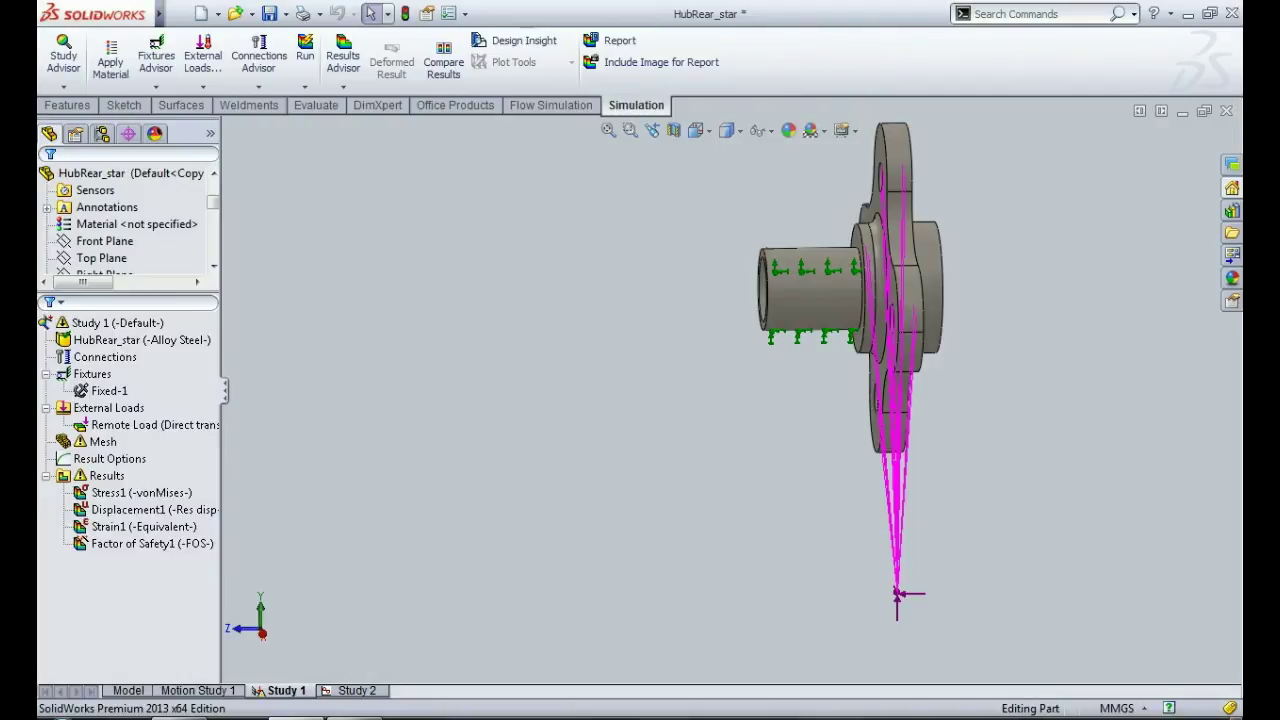
# Remesh the hub in Study 1 at the current mesh density, accepting deletion of old results, and inspect the flange mesh.
pyautogui.click(103, 441)
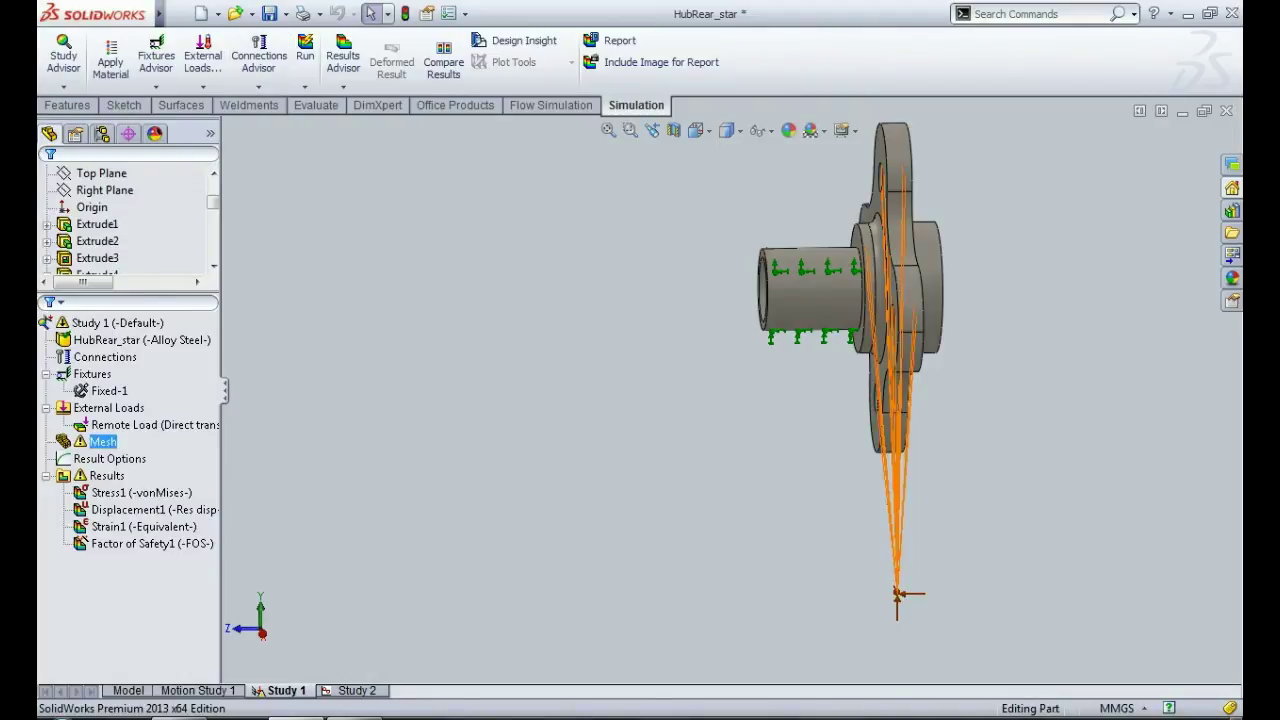
pyautogui.click(305, 87)
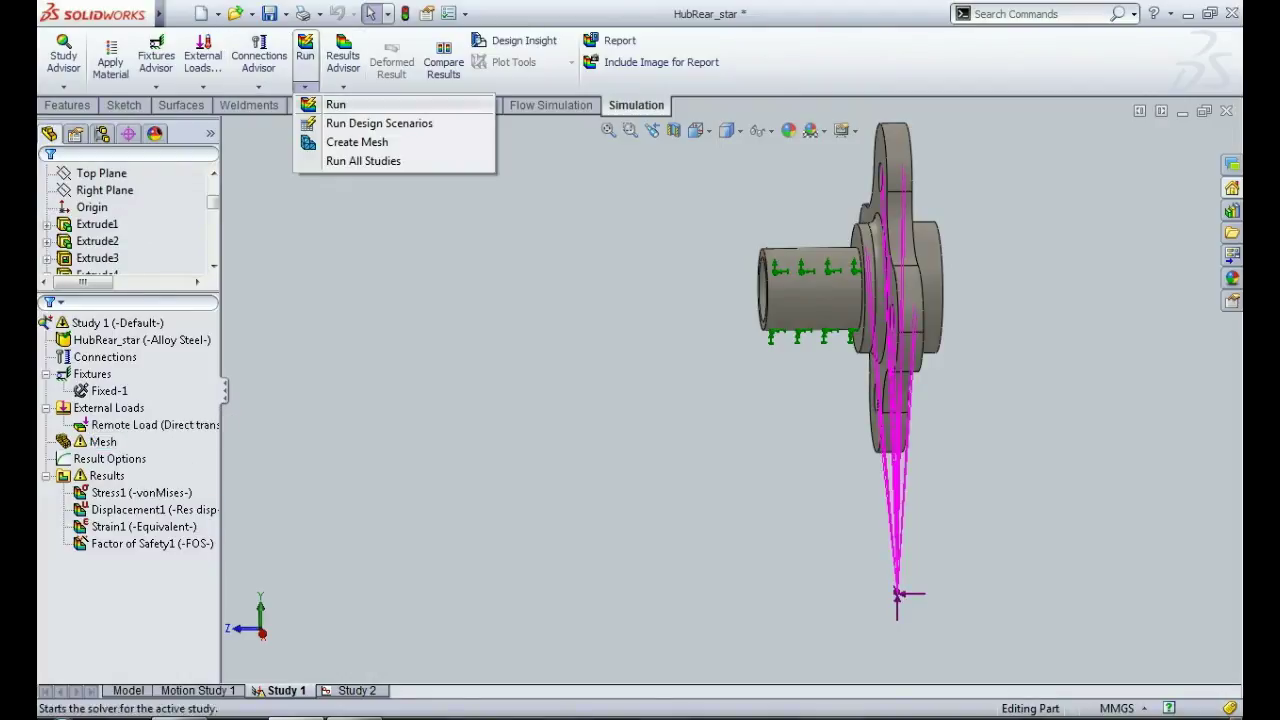
pyautogui.click(357, 142)
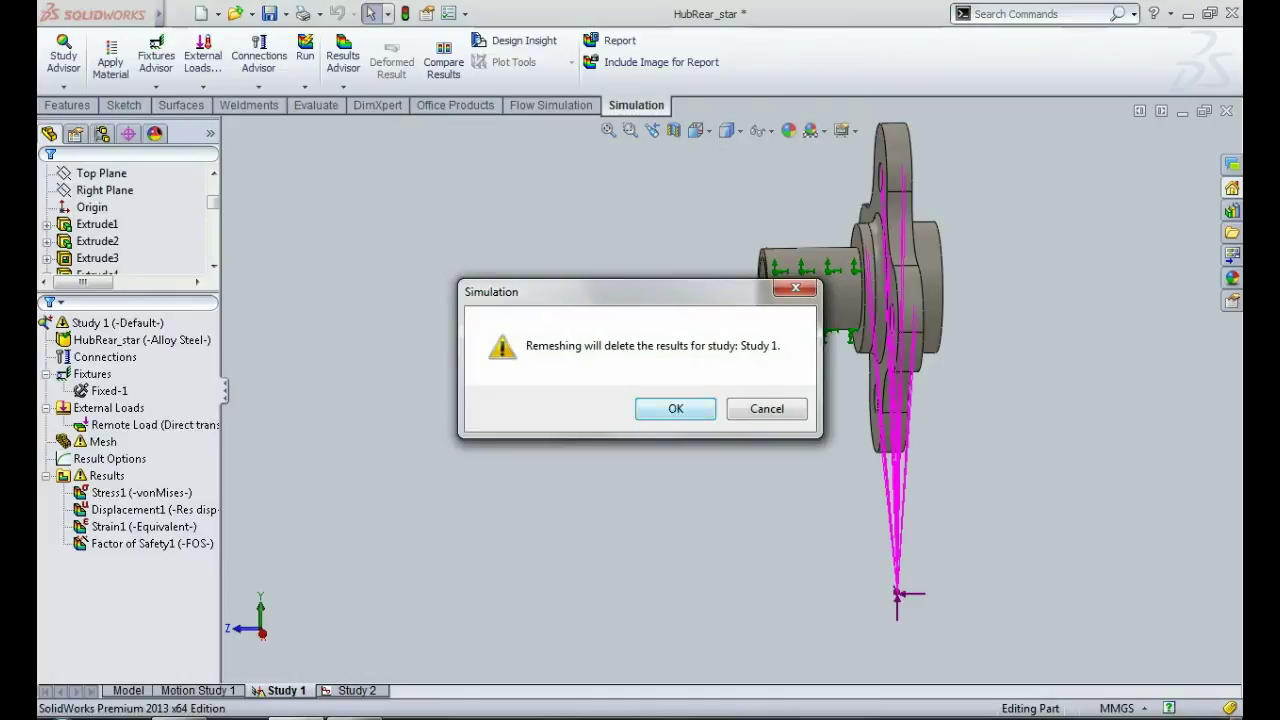
pyautogui.press('Return')
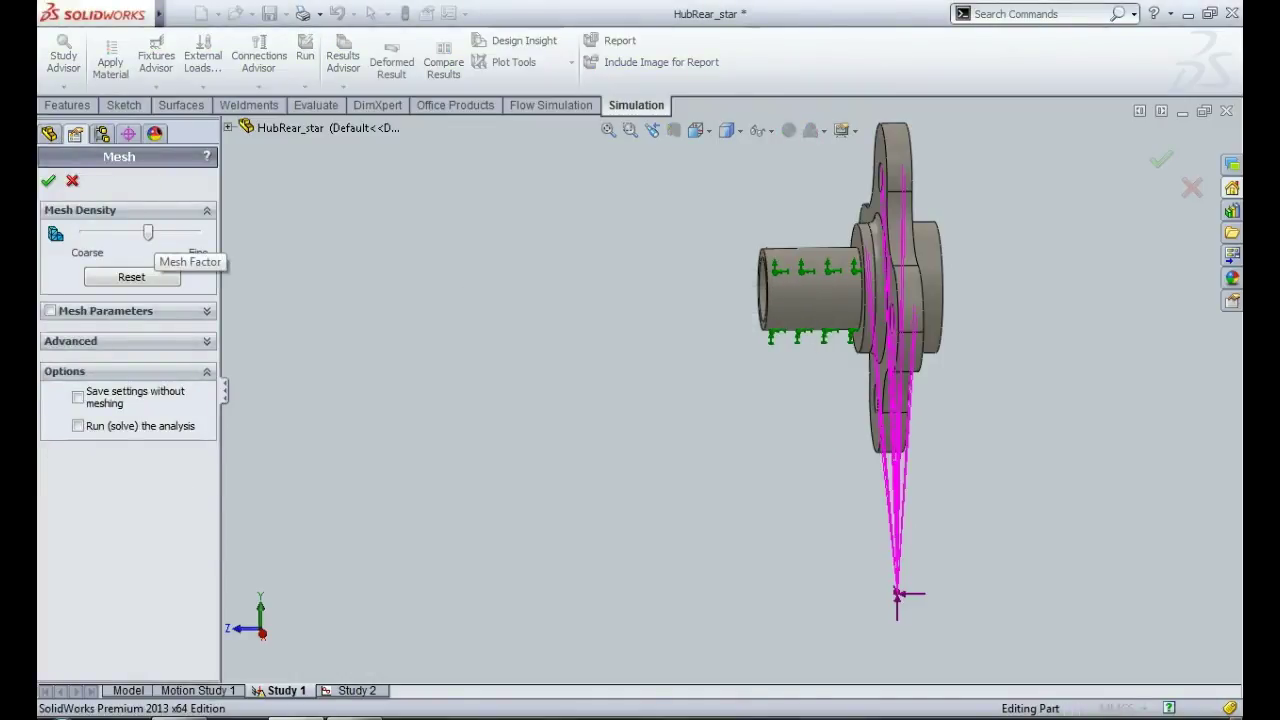
pyautogui.click(48, 180)
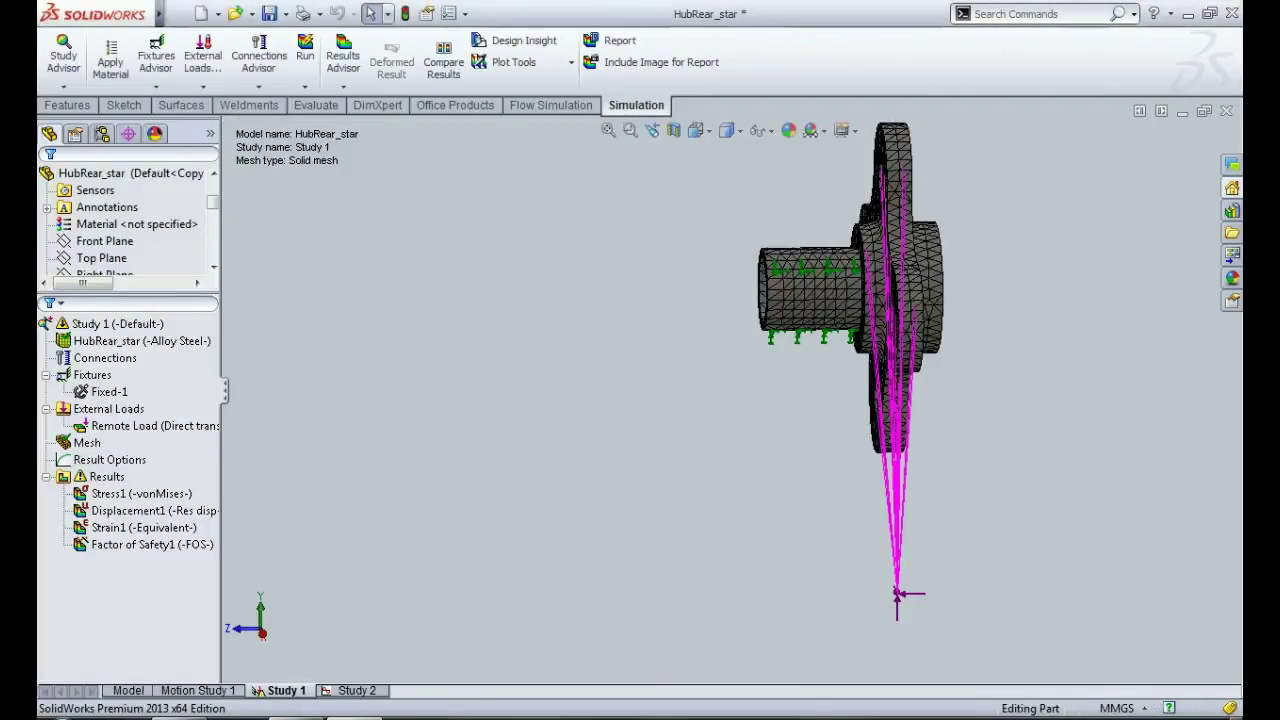
pyautogui.moveTo(780, 290); pyautogui.dragTo(985, 320, button='middle')
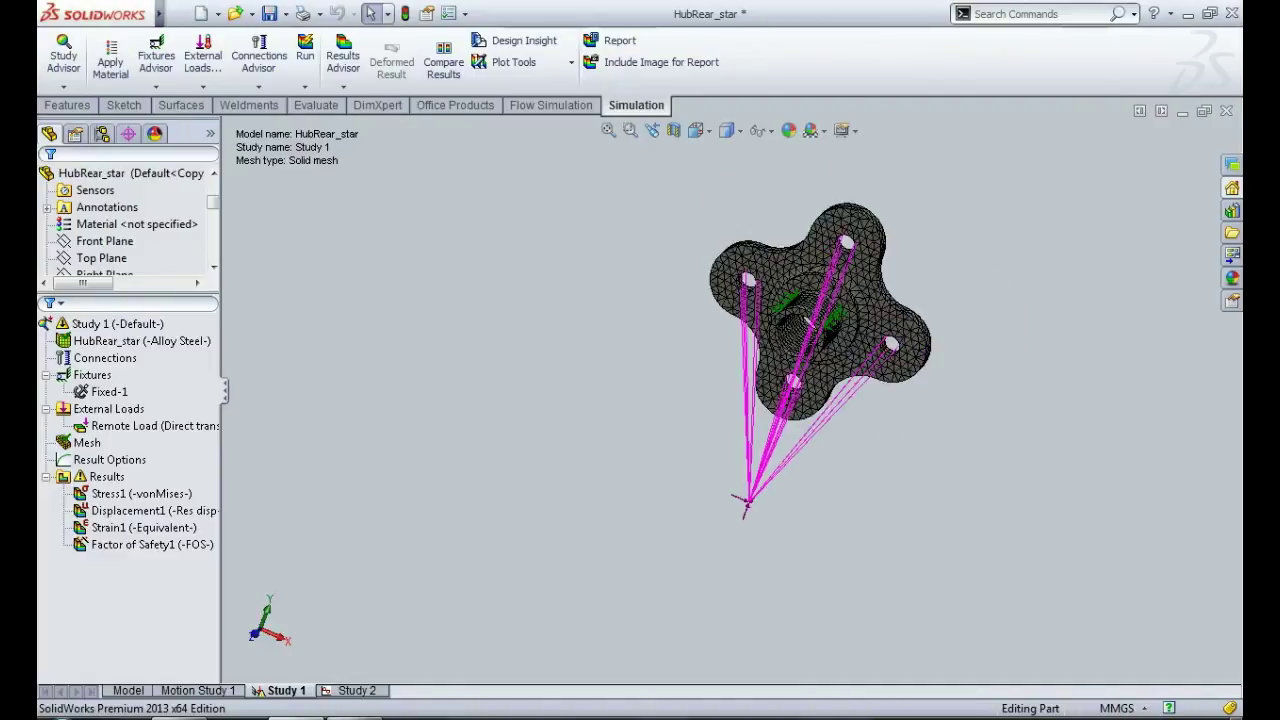
pyautogui.scroll(-1, 985, 318)
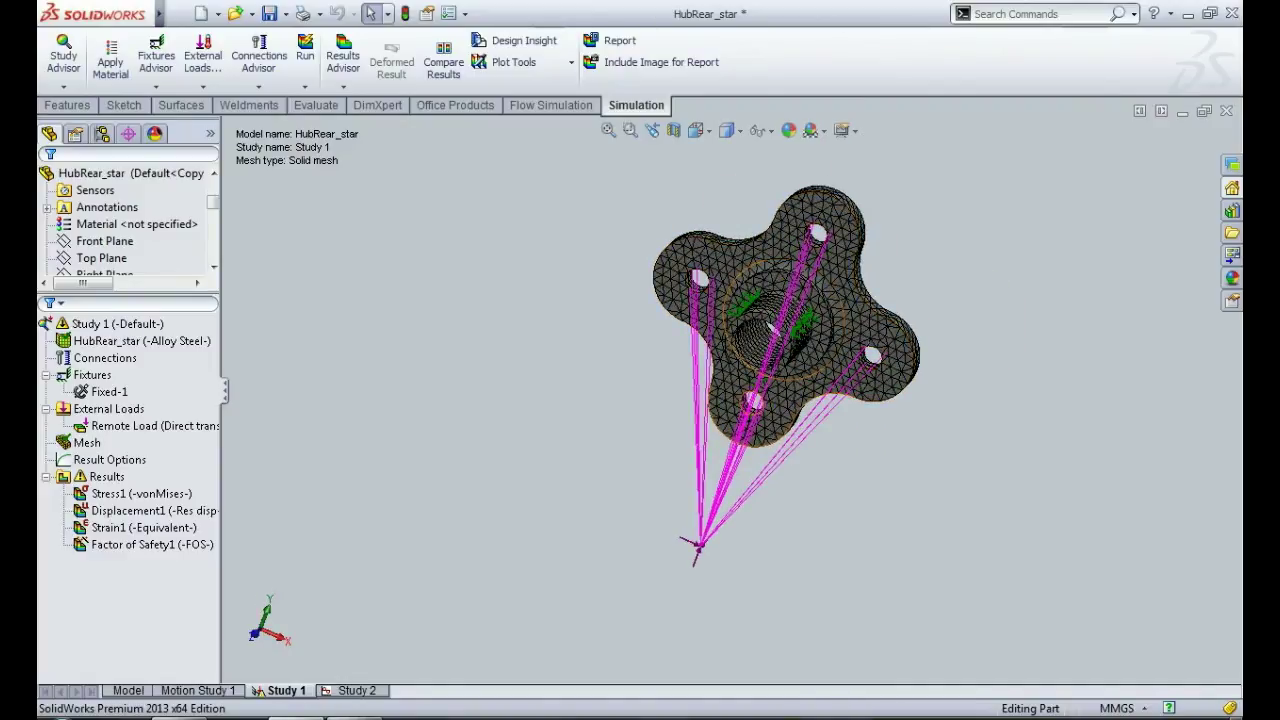
# Run Study 1, inspect the von Mises stress around the shaft-to-flange junction, and display the factor of safety plot.
pyautogui.click(305, 50)
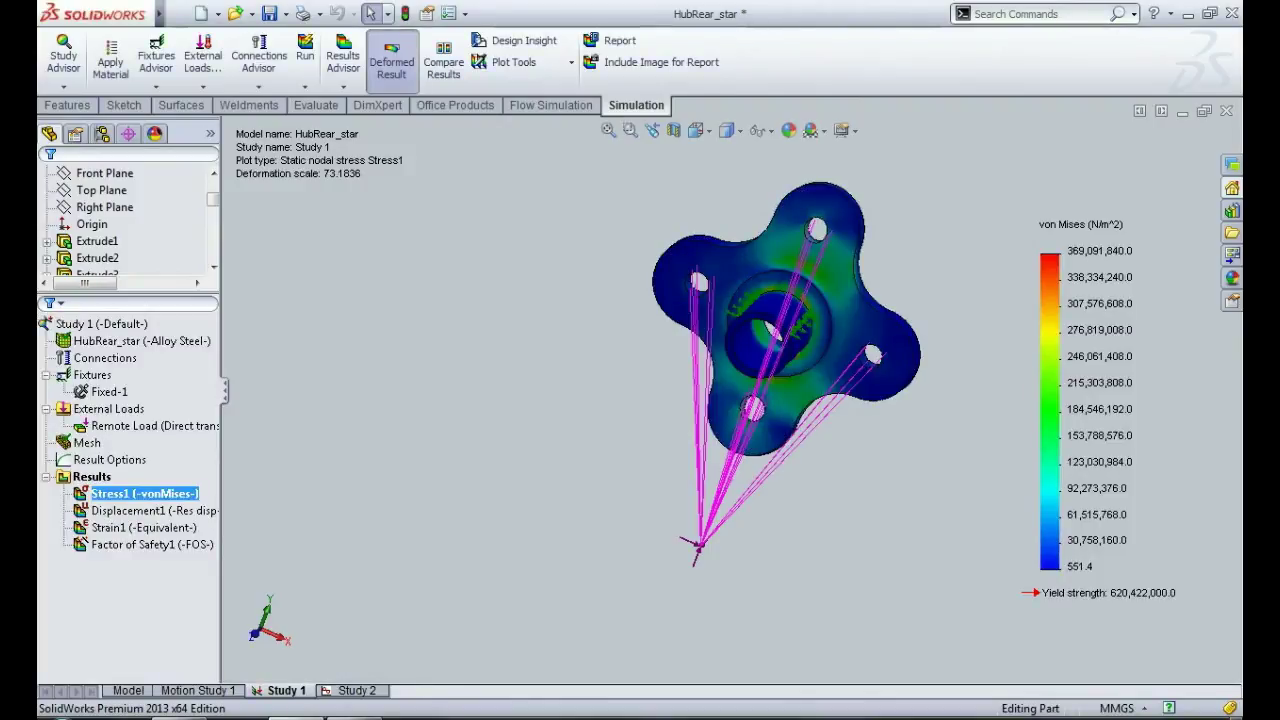
pyautogui.moveTo(900, 420); pyautogui.dragTo(750, 440, button='middle')
pyautogui.scroll(-1, 750, 450)
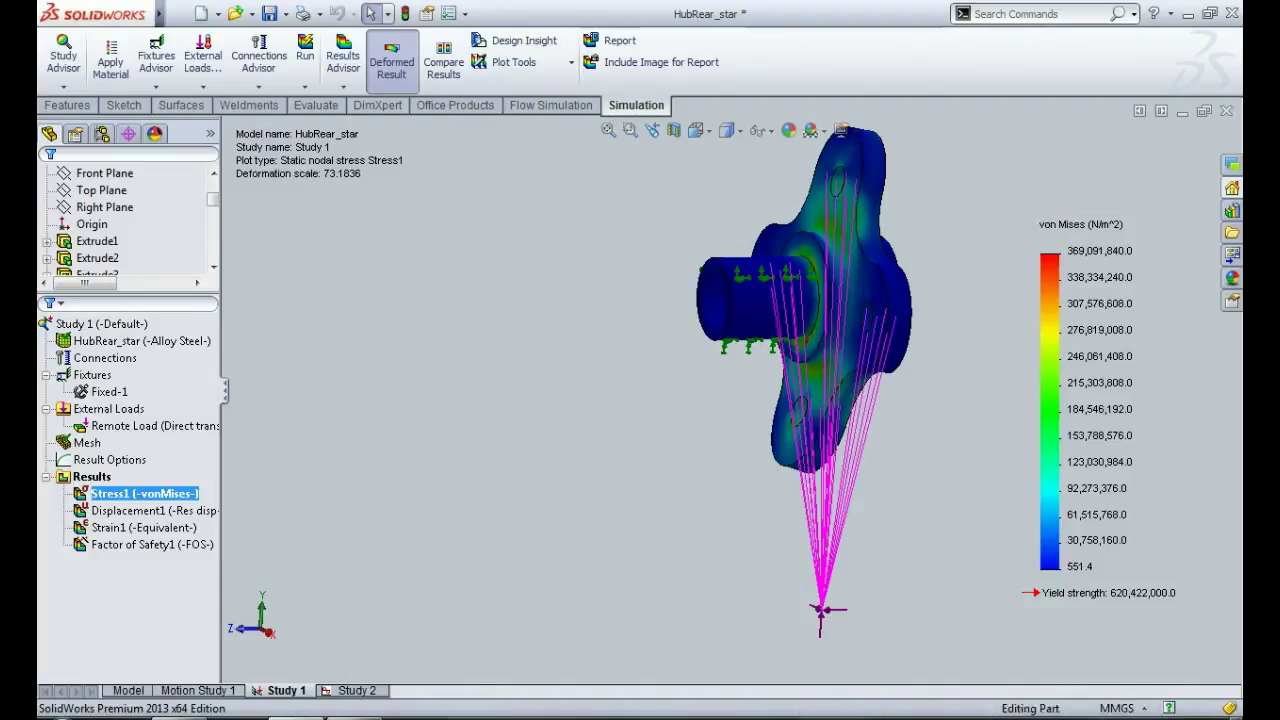
pyautogui.click(151, 544)
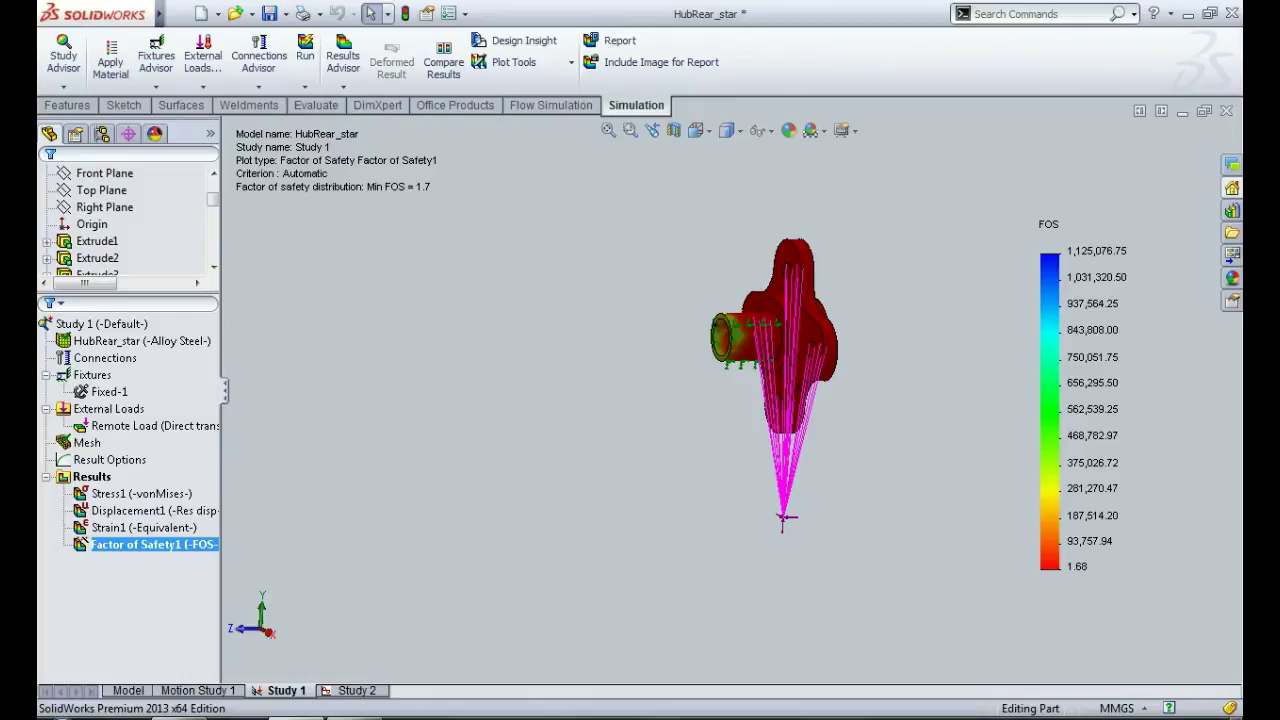
# Switch to fatigue Study 2, select the hub body, dismiss the colour scheme prompt and view the hub from front and side.
pyautogui.click(356, 690)
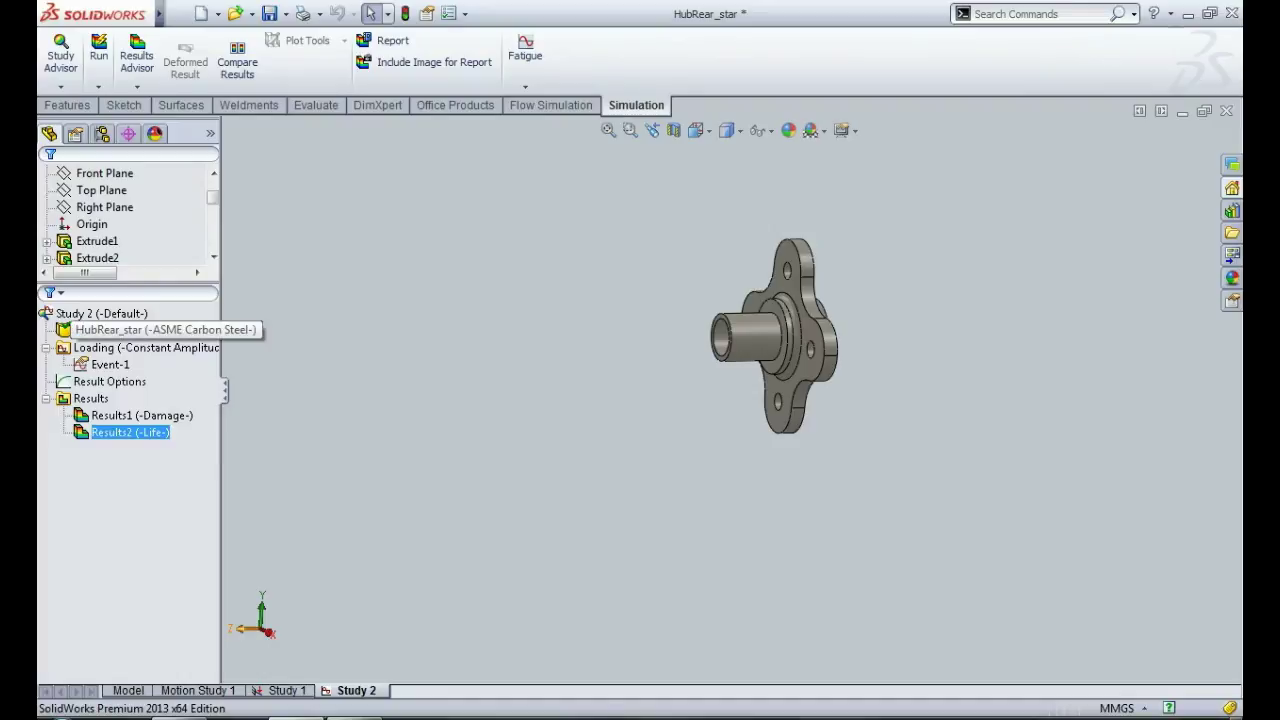
pyautogui.click(105, 330)
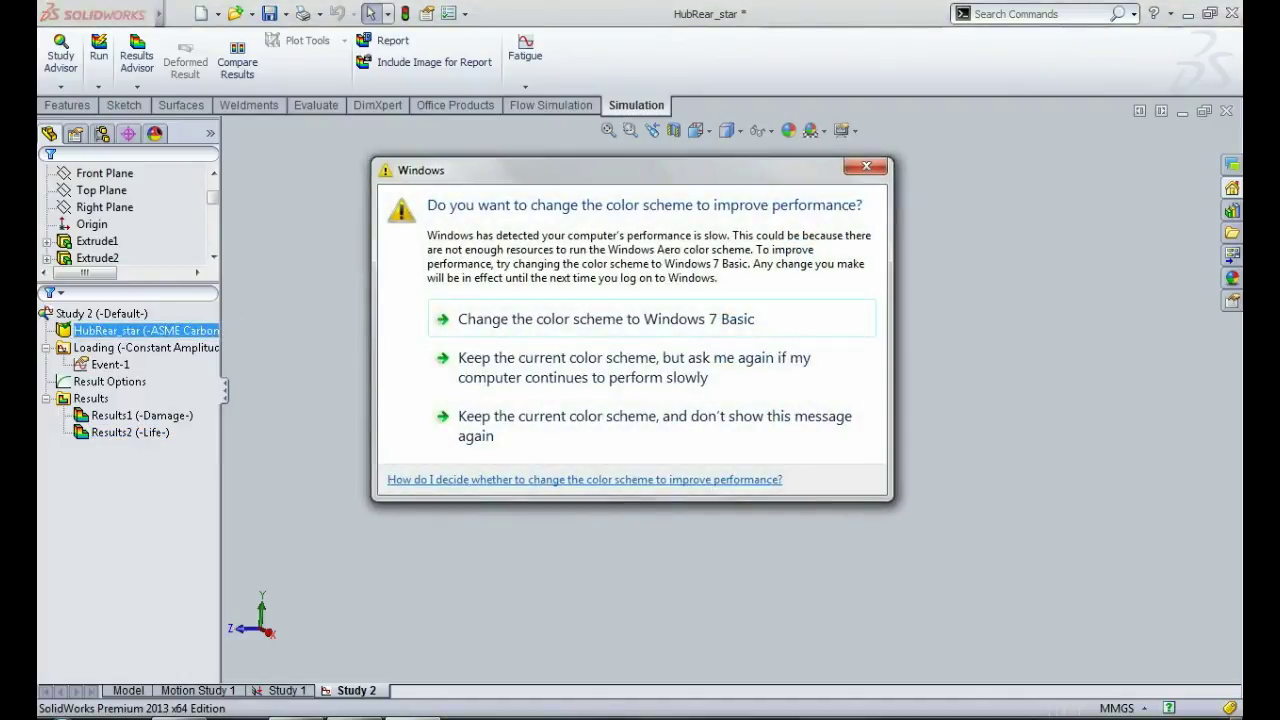
pyautogui.click(866, 166)
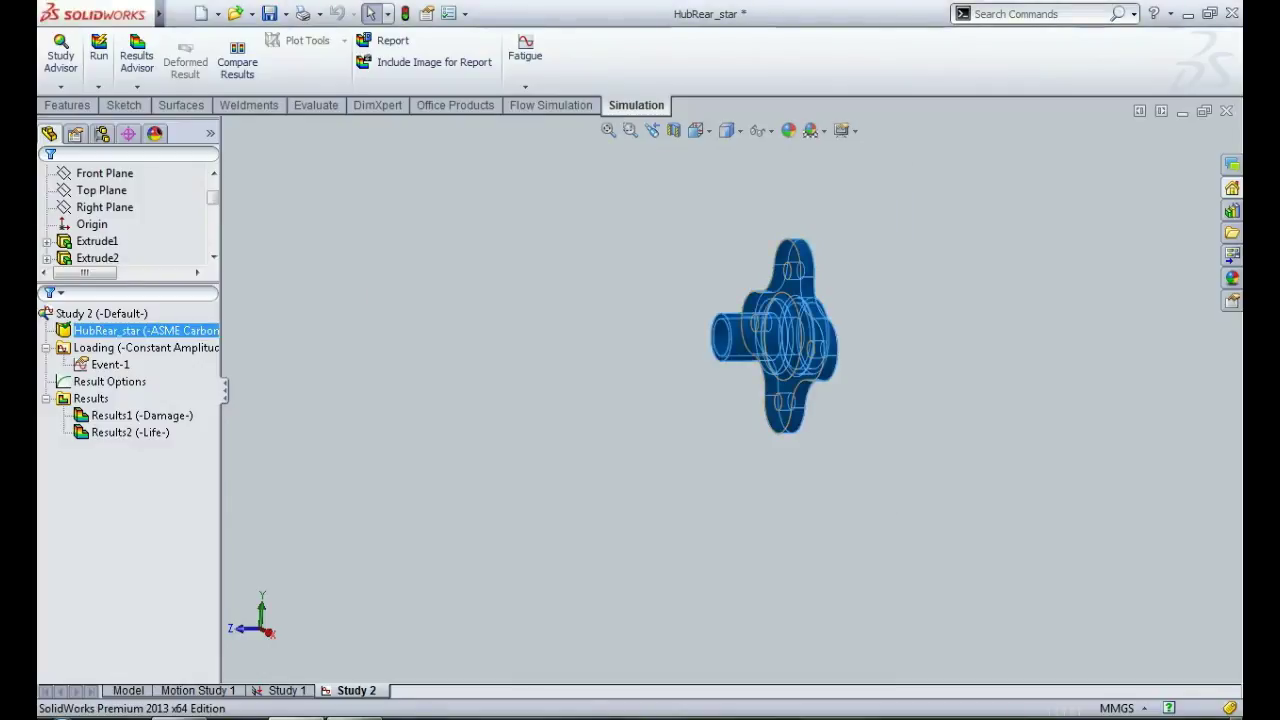
pyautogui.moveTo(880, 300); pyautogui.dragTo(1060, 290, button='middle')
pyautogui.scroll(-2, 1060, 290)
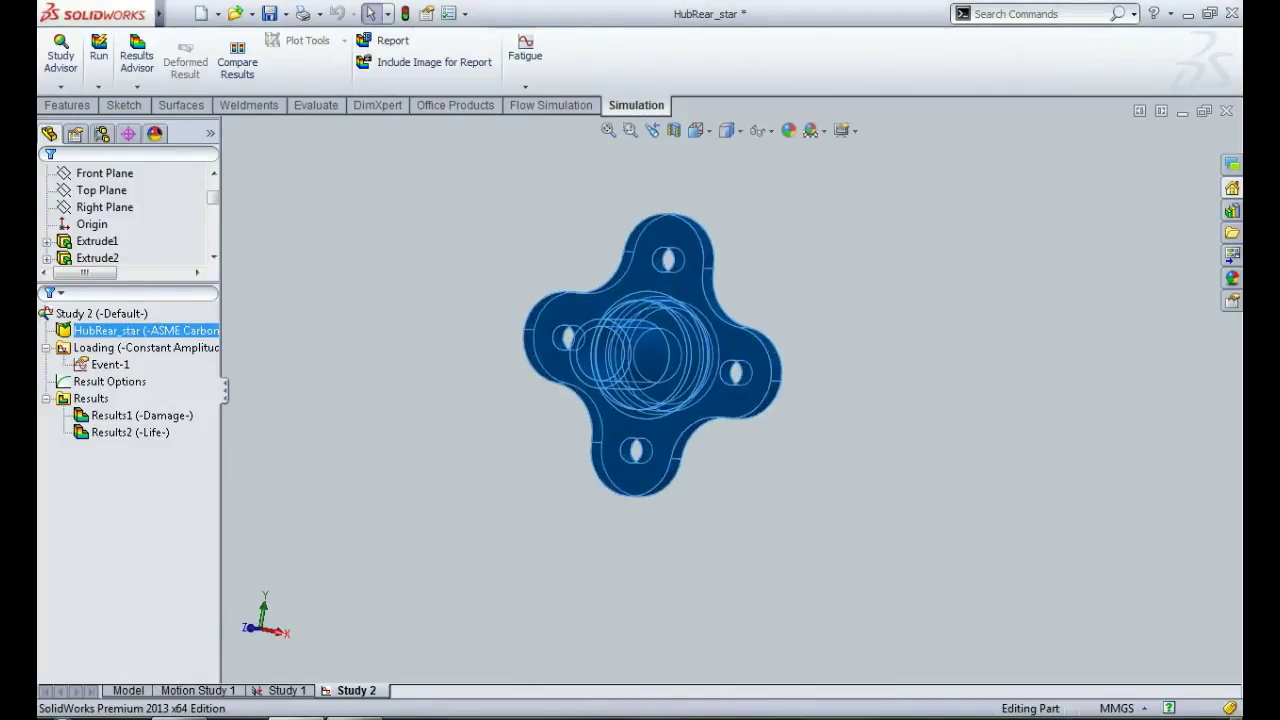
pyautogui.moveTo(880, 345); pyautogui.dragTo(720, 345, button='middle')
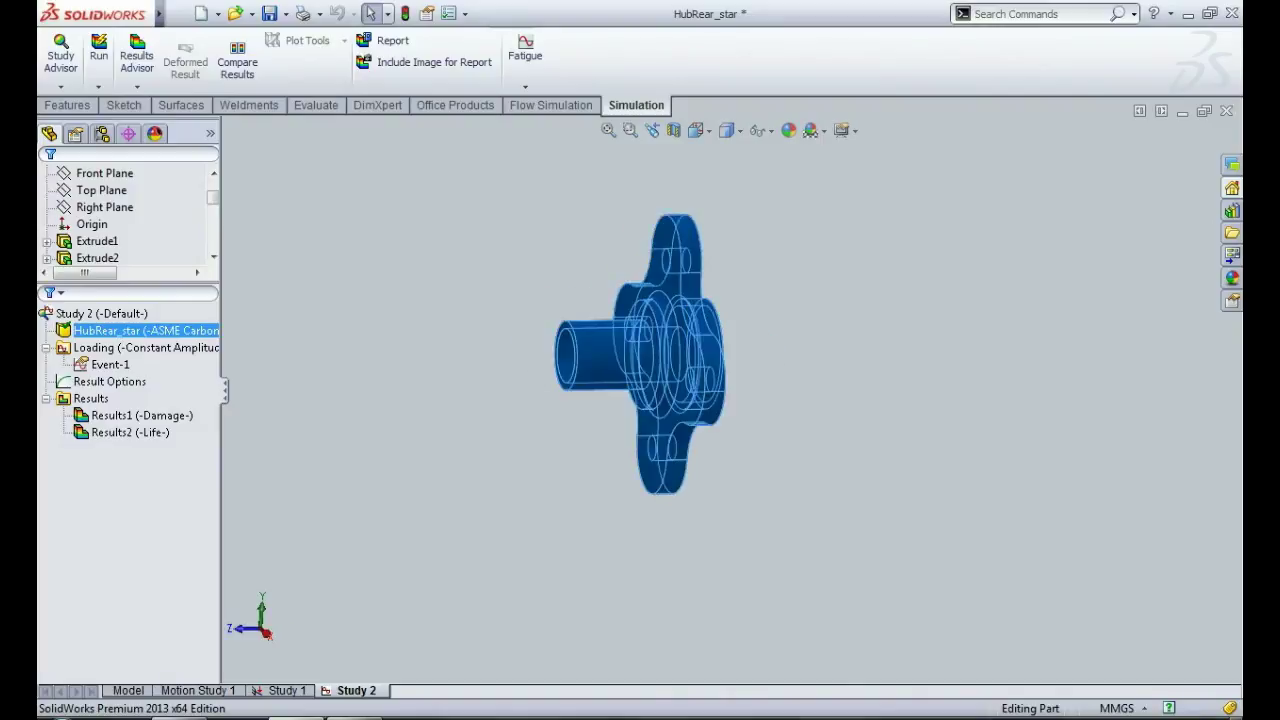
pyautogui.hotkey('ctrl', 's')
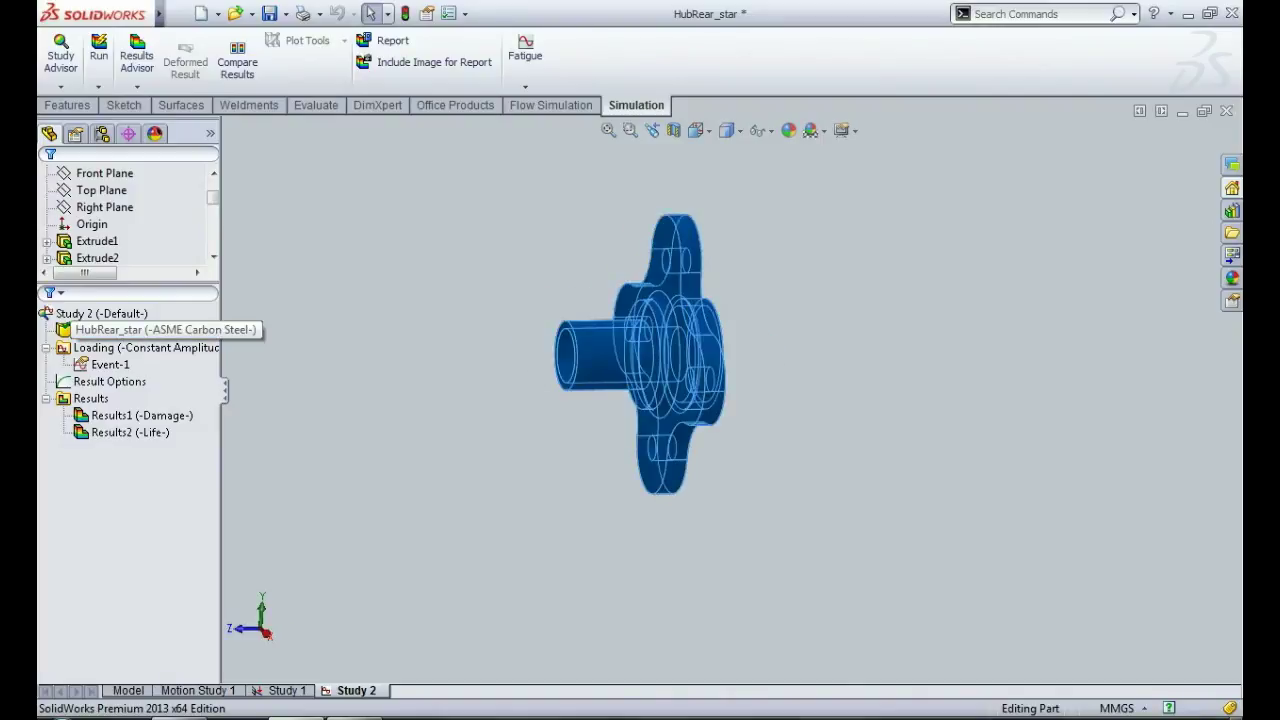
# Review the hub's fatigue S-N curve data derived from ASME Carbon Steel curves, and close the material settings.
pyautogui.rightClick(120, 331)
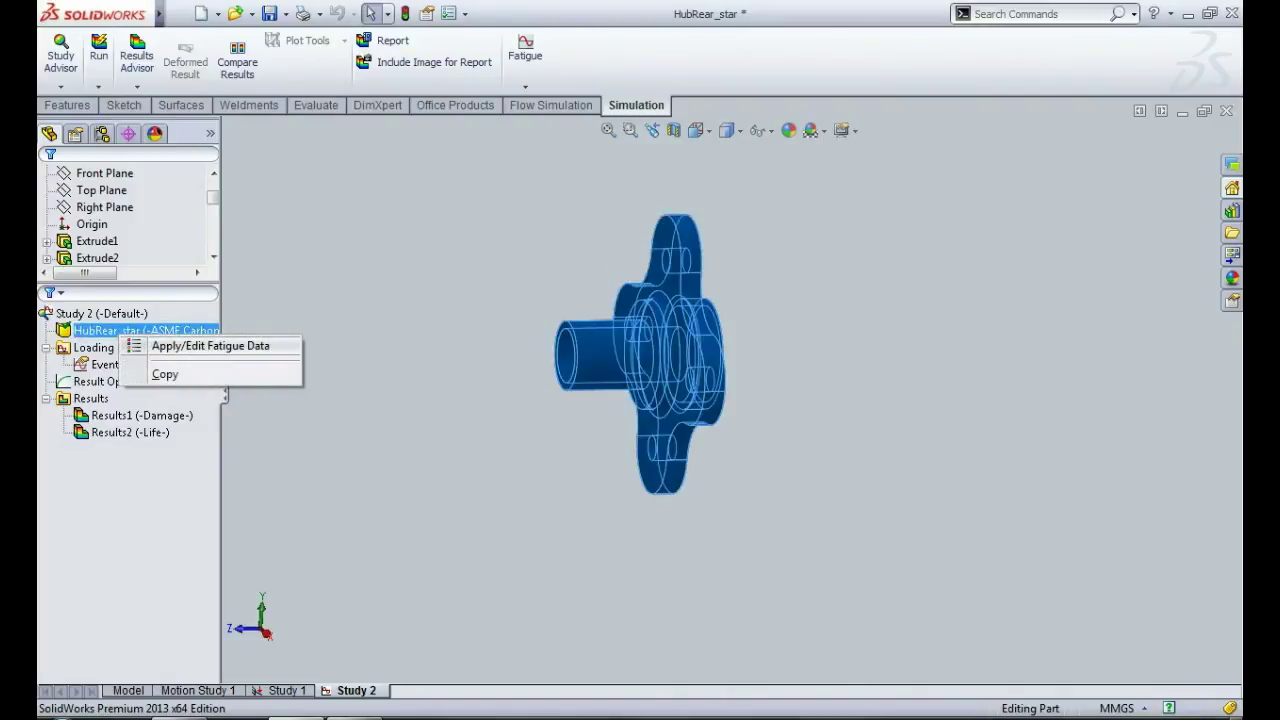
pyautogui.click(185, 346)
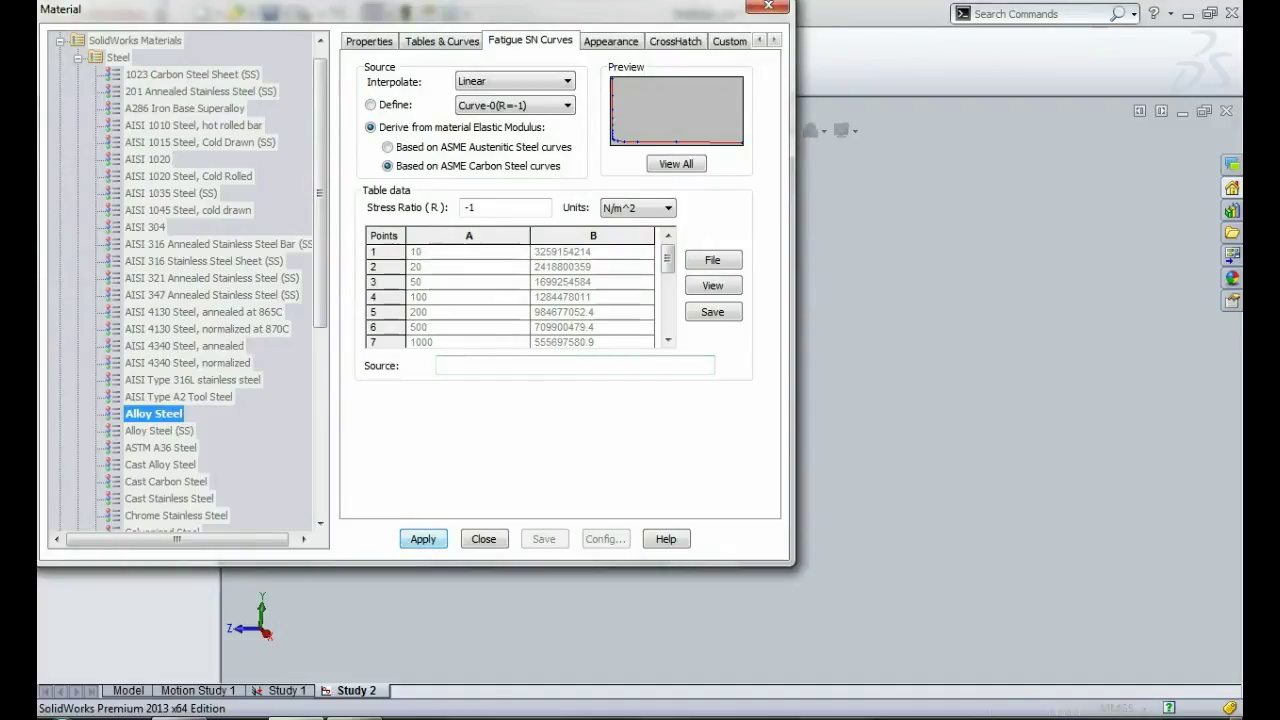
pyautogui.click(483, 539)
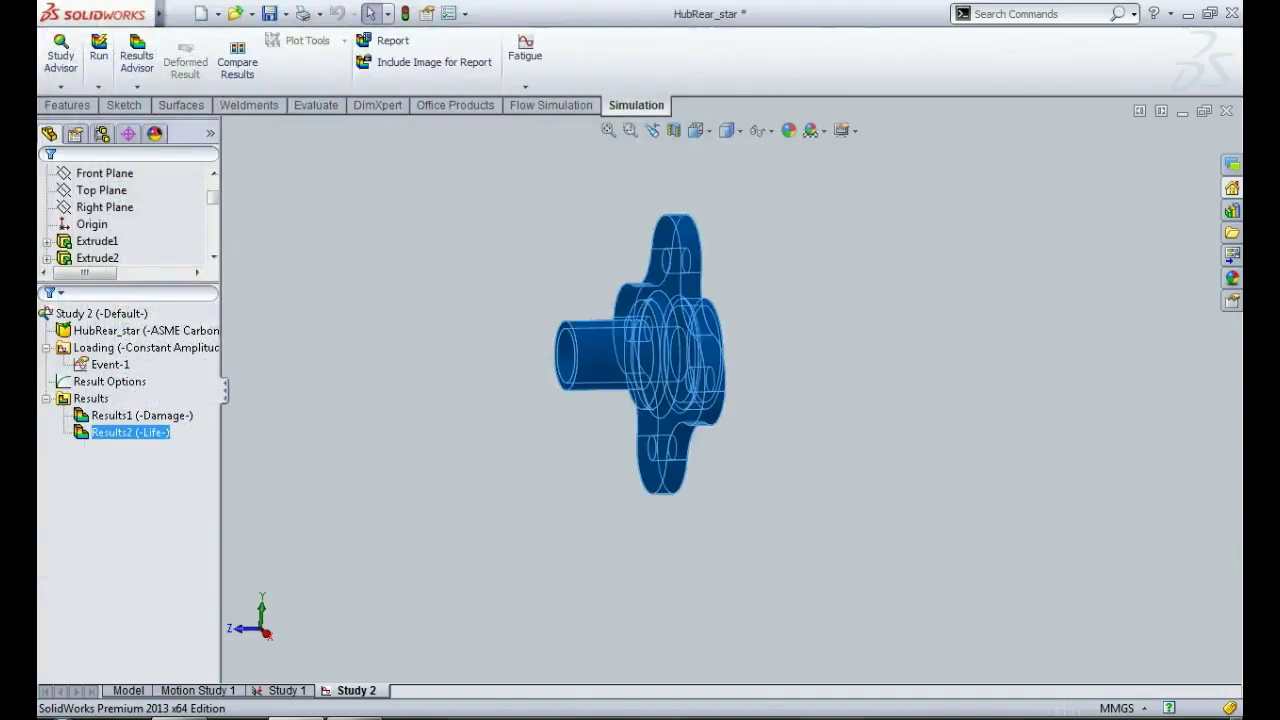
# Review the definition of loading Event-1, including its cycle count, fully reversed loading and reference to Study 1, and accept it.
pyautogui.click(110, 364)
pyautogui.rightClick(120, 364)
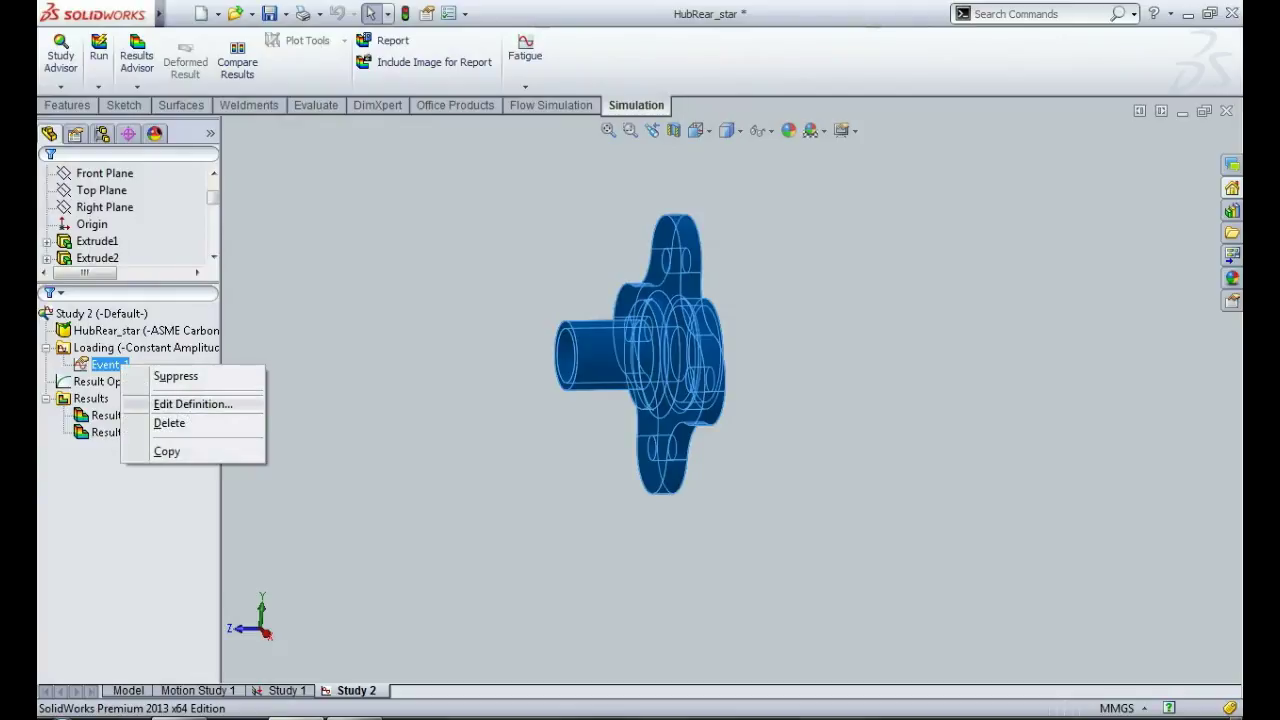
pyautogui.click(190, 404)
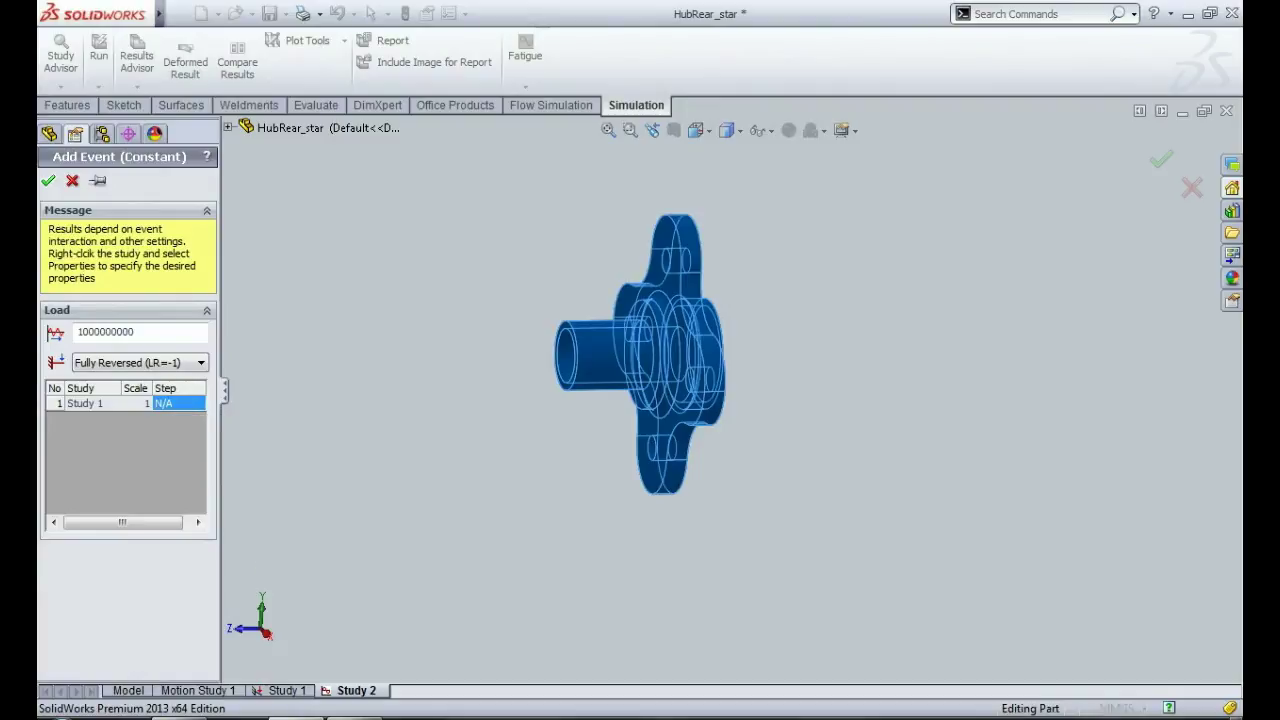
pyautogui.click(48, 180)
pyautogui.hotkey('ctrl', 's')
# Run the fatigue study and display the Results2 life plot, inspecting the flange and shaft junction from an oblique view.
pyautogui.click(109, 382)
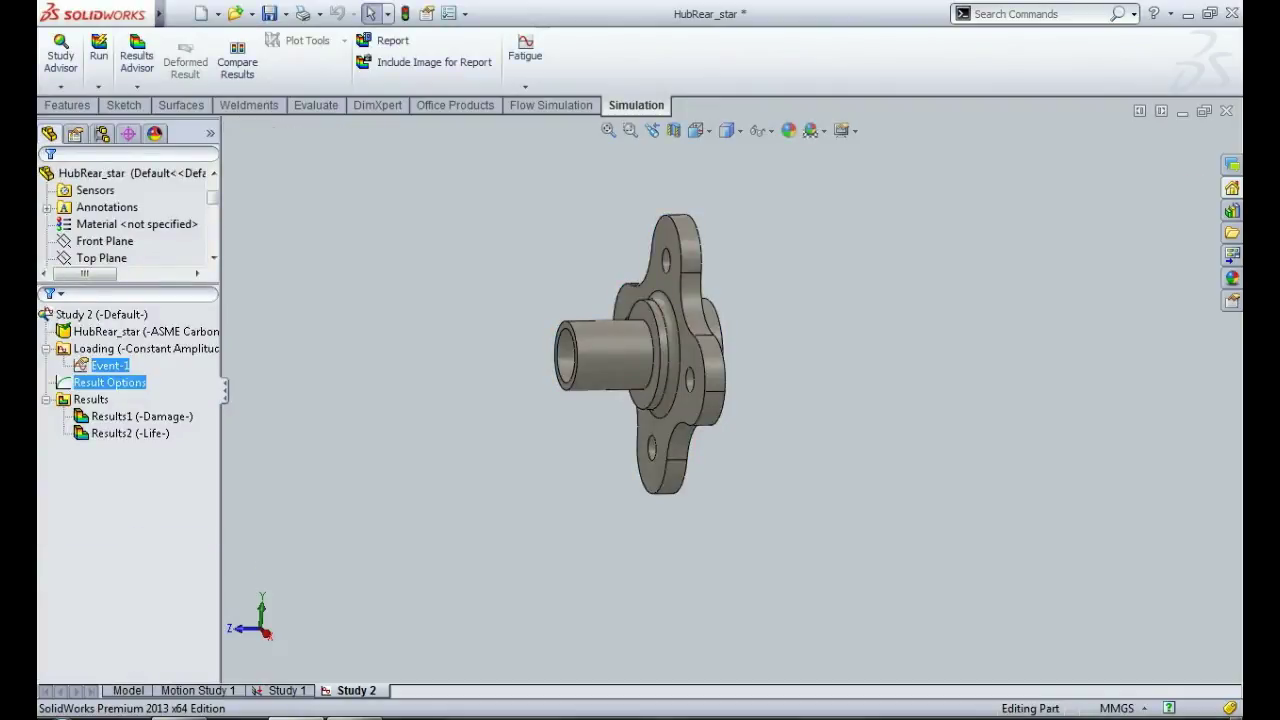
pyautogui.click(98, 55)
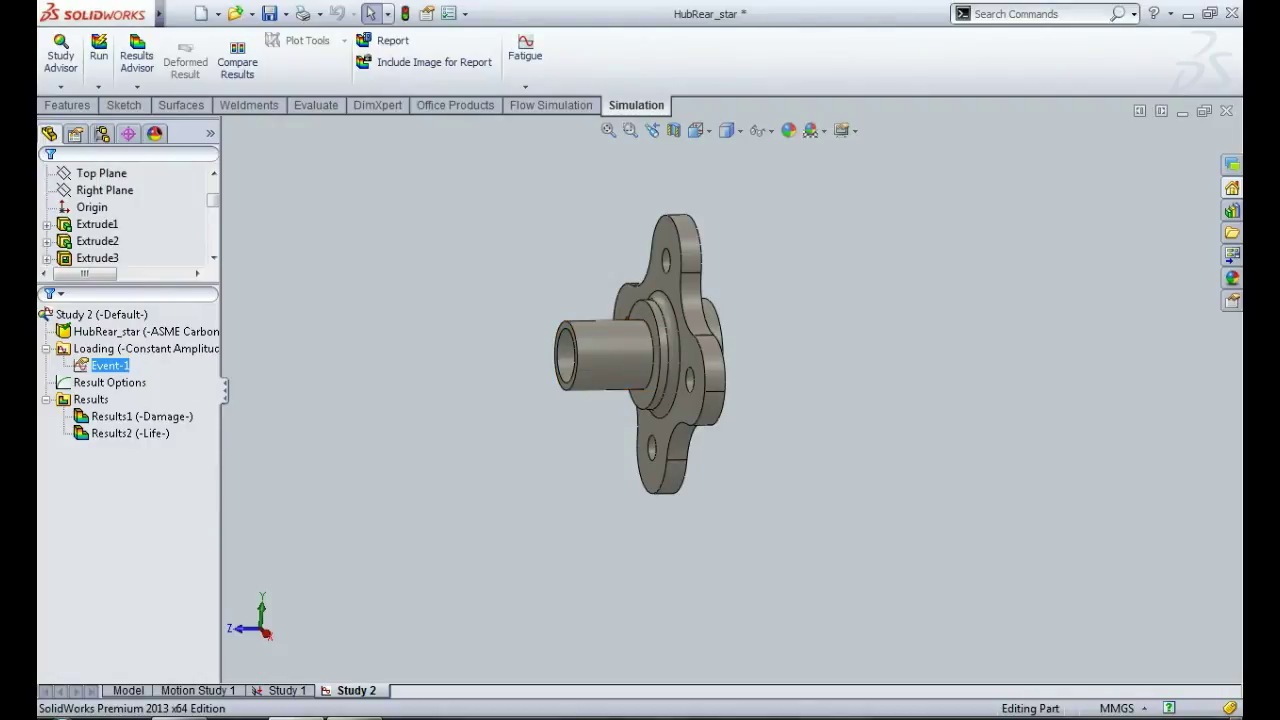
pyautogui.click(130, 433)
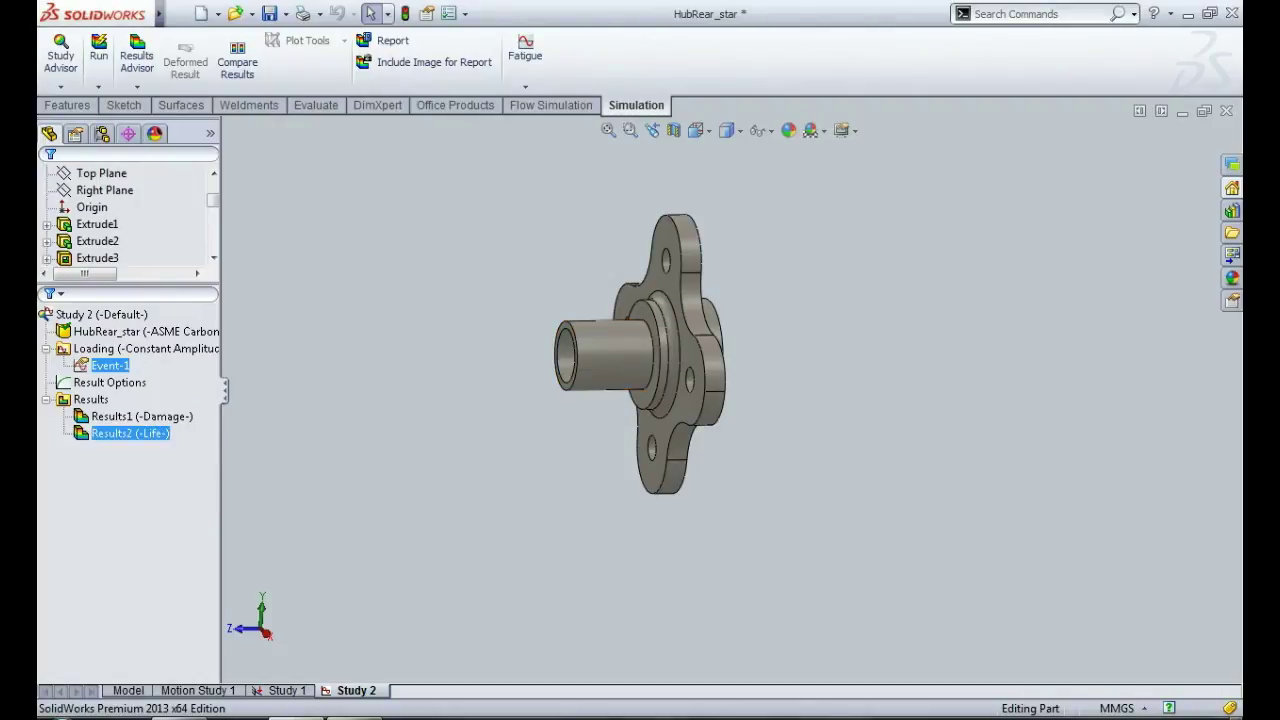
pyautogui.doubleClick(130, 433)
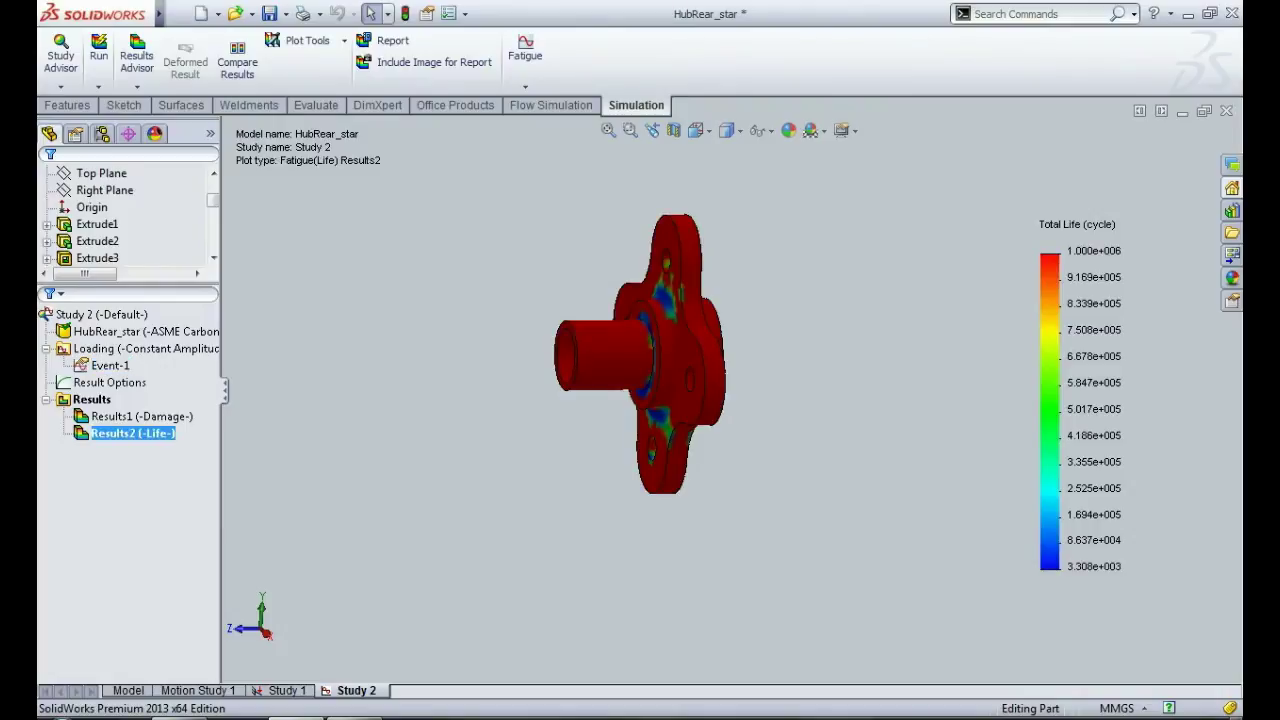
pyautogui.moveTo(640, 355); pyautogui.dragTo(700, 360, button='middle')
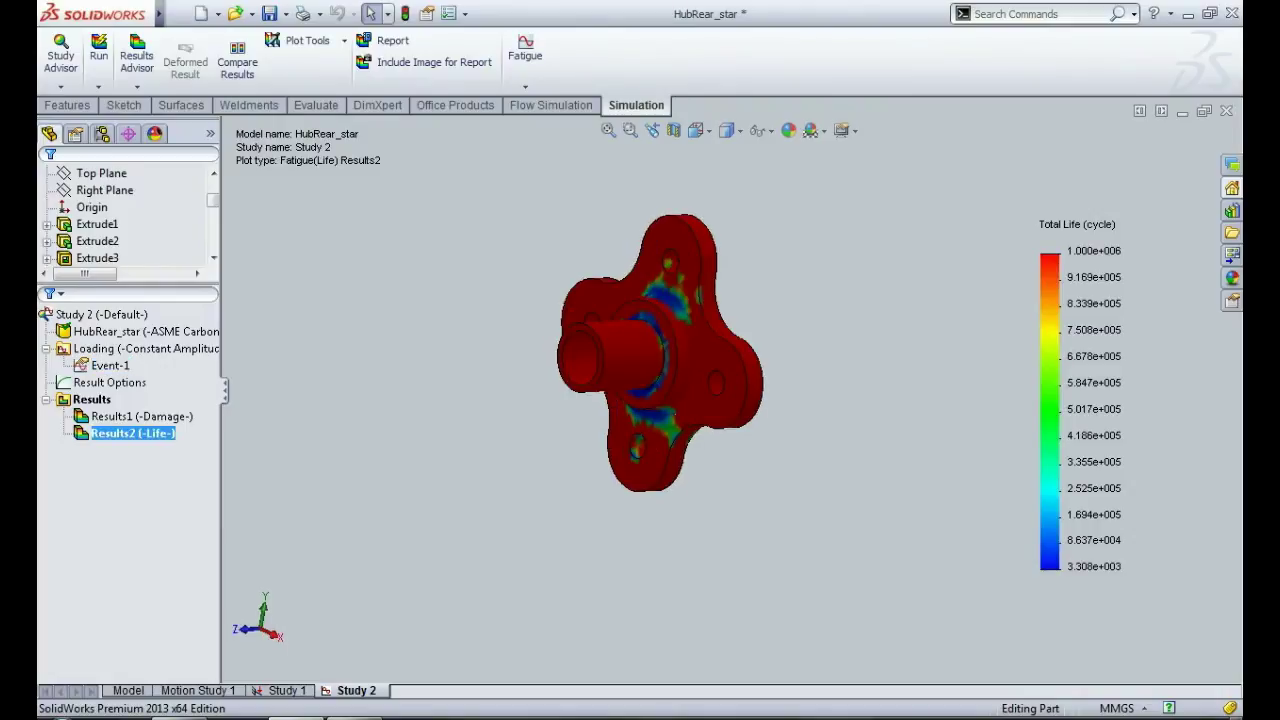
pyautogui.scroll(1, 732, 388)
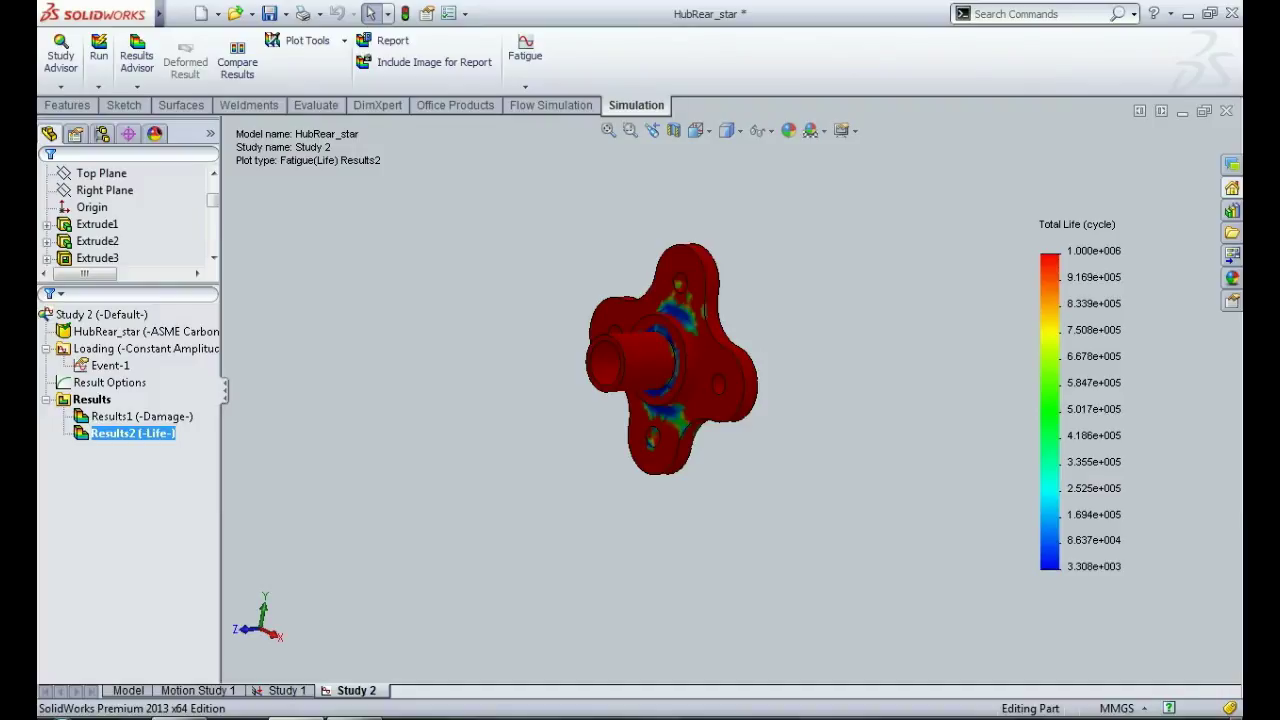
# Edit the remote load on the bolt holes in Study 1, setting the X, Y and Z force components to 1500 N each.
pyautogui.click(865, 166)
pyautogui.click(286, 690)
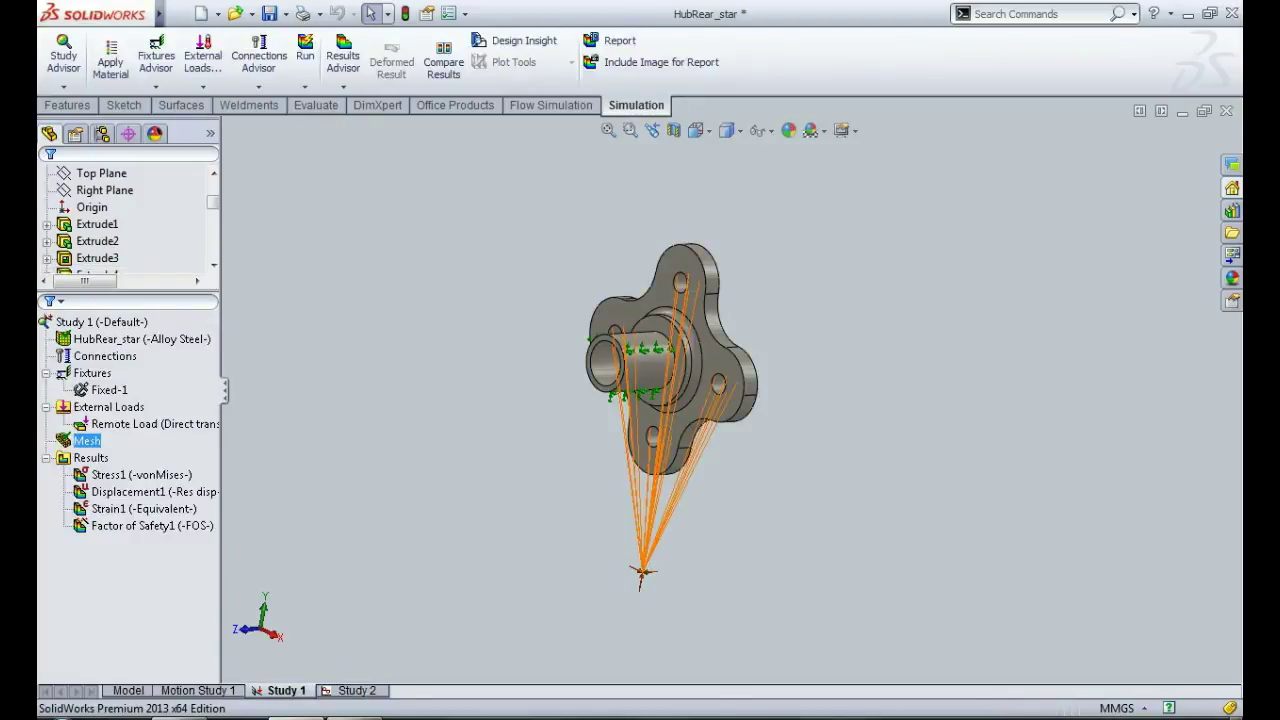
pyautogui.moveTo(148, 424)
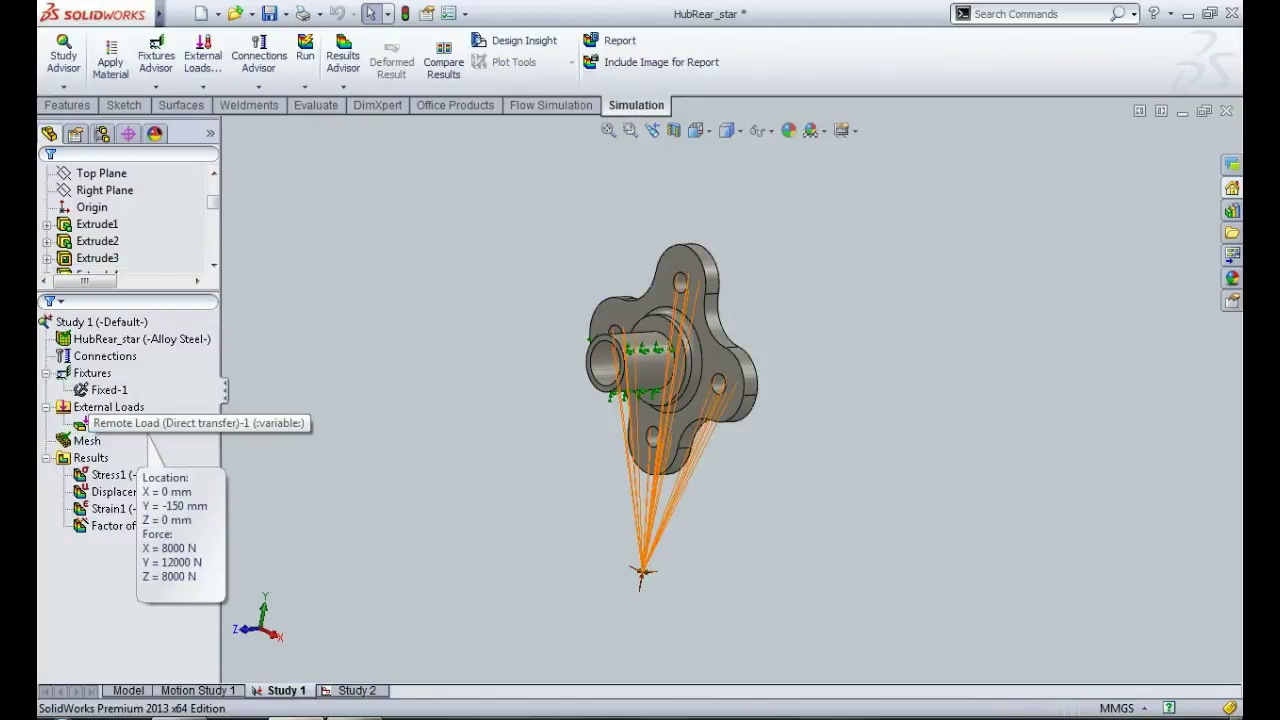
pyautogui.rightClick(148, 424)
pyautogui.click(200, 488)
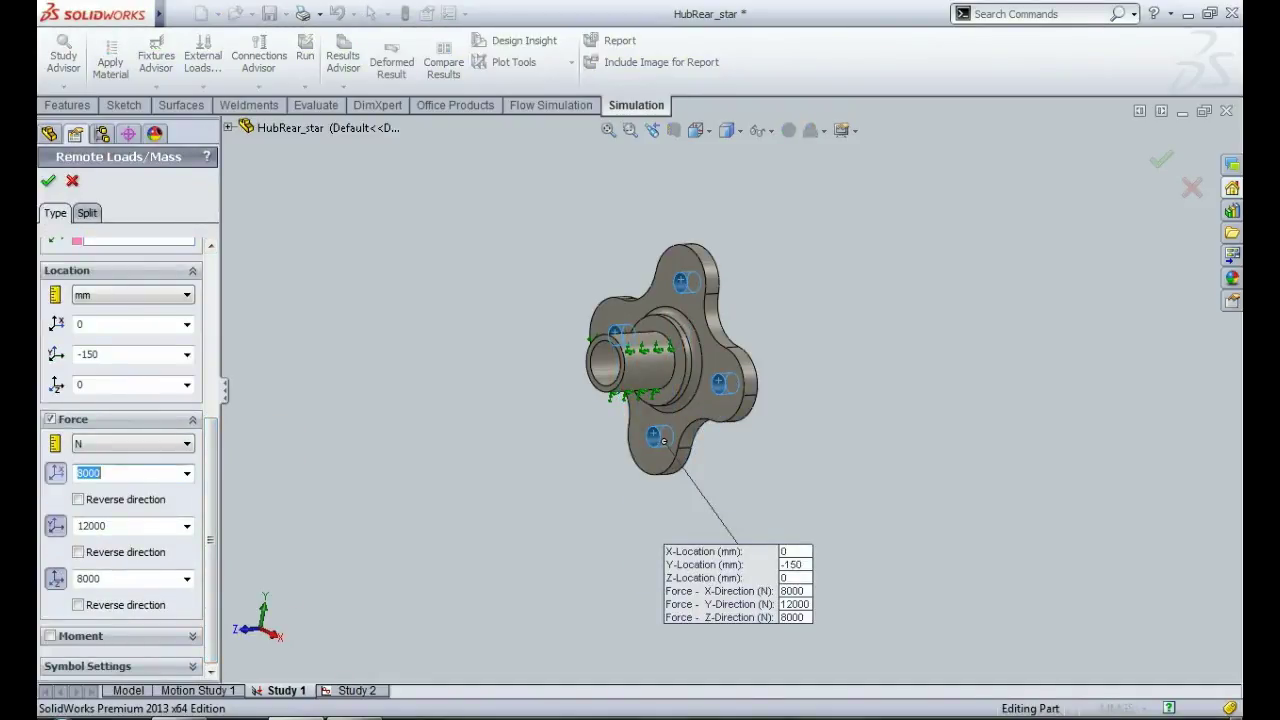
pyautogui.write('1')
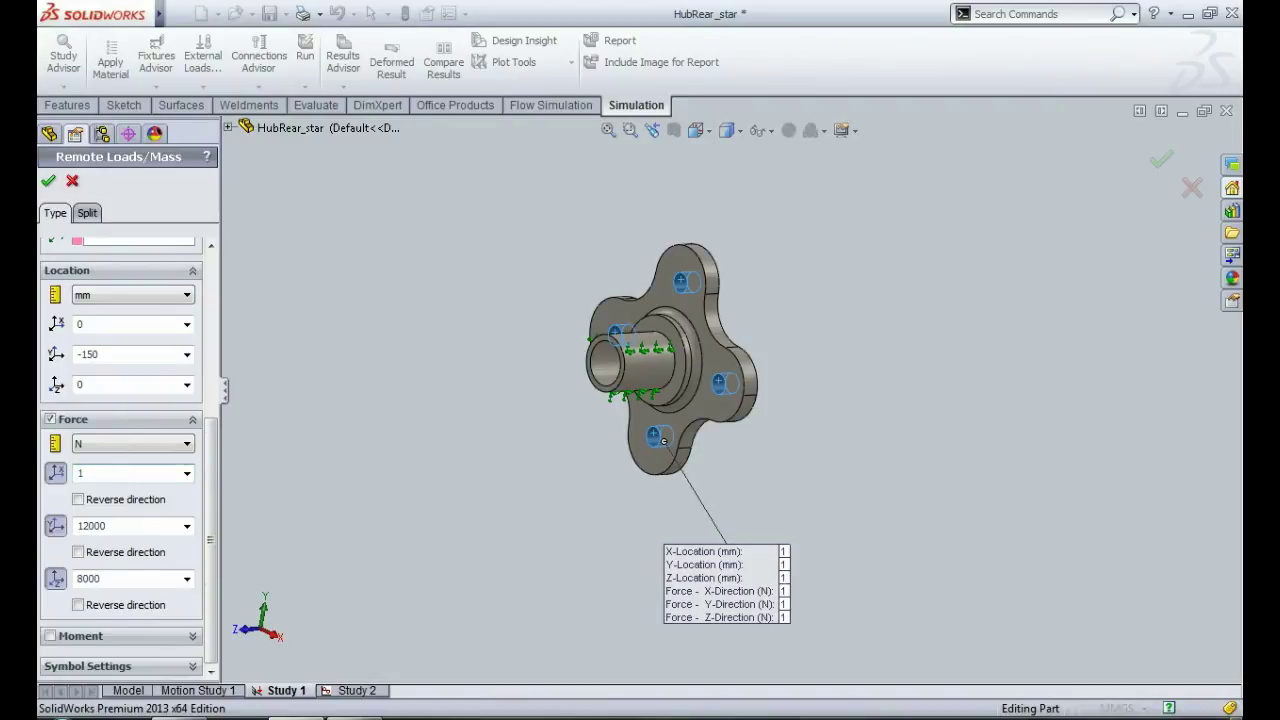
pyautogui.write('500')
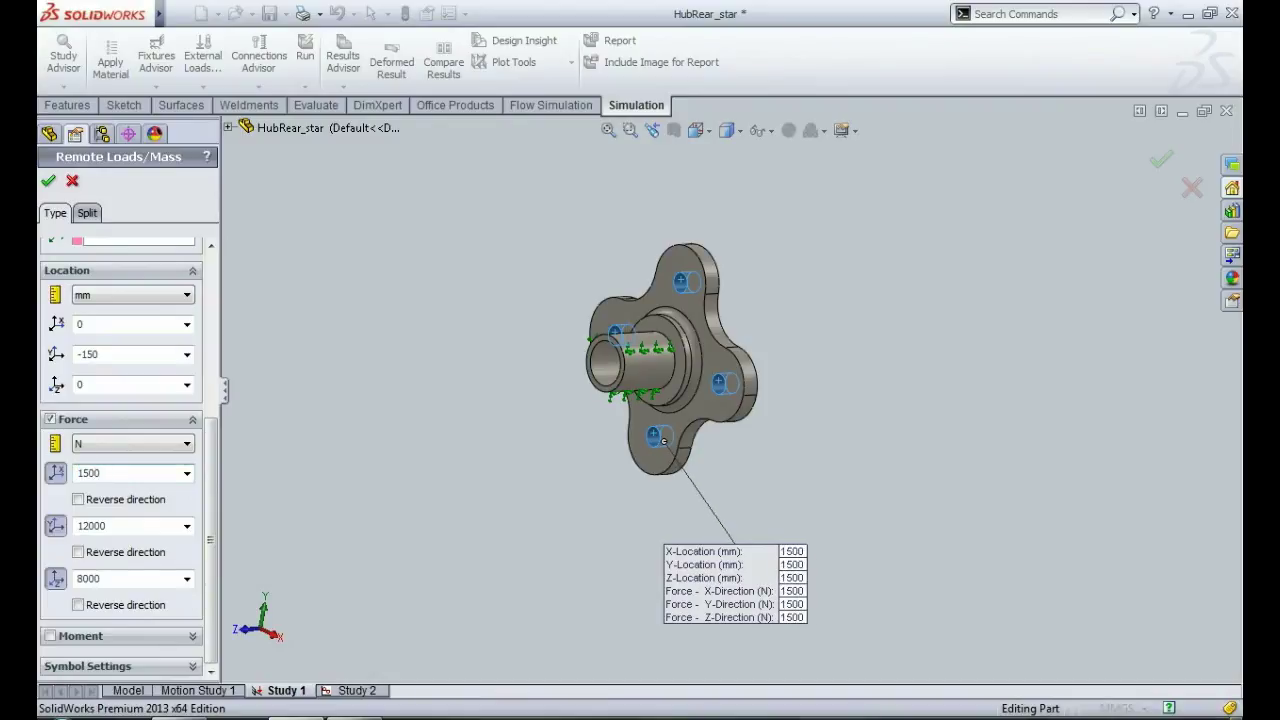
pyautogui.press('Tab')
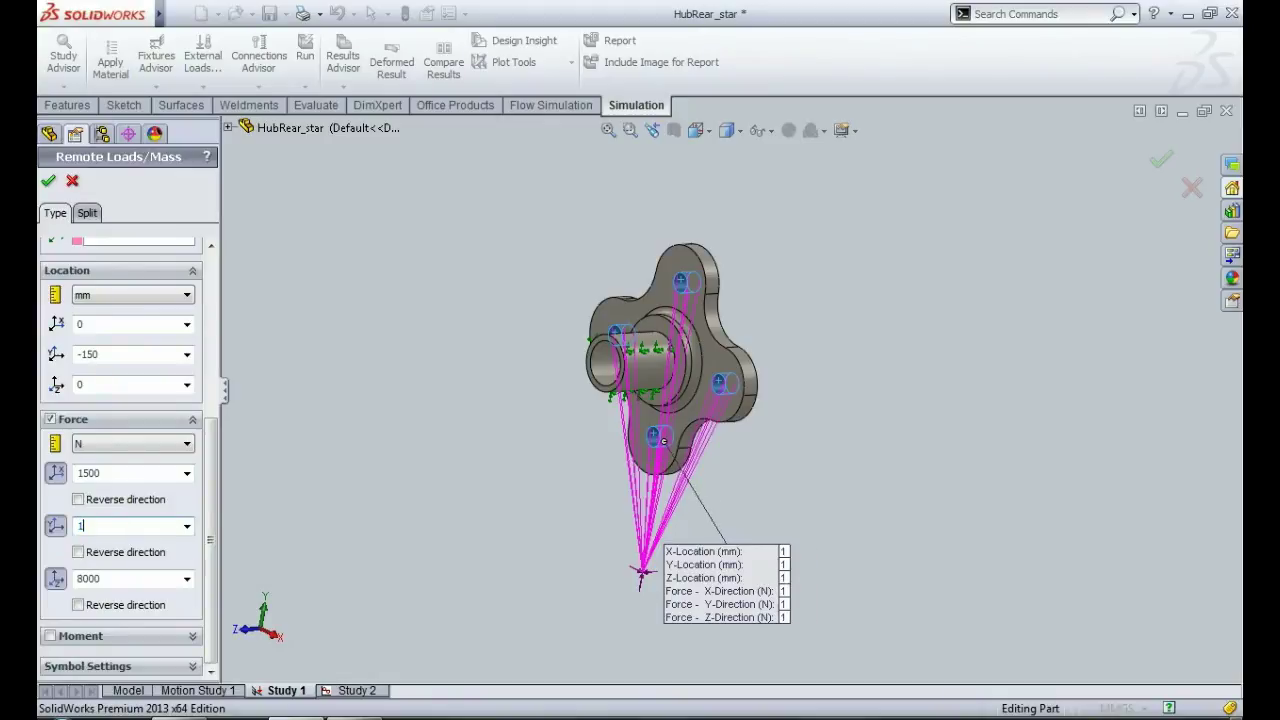
pyautogui.write('1500')
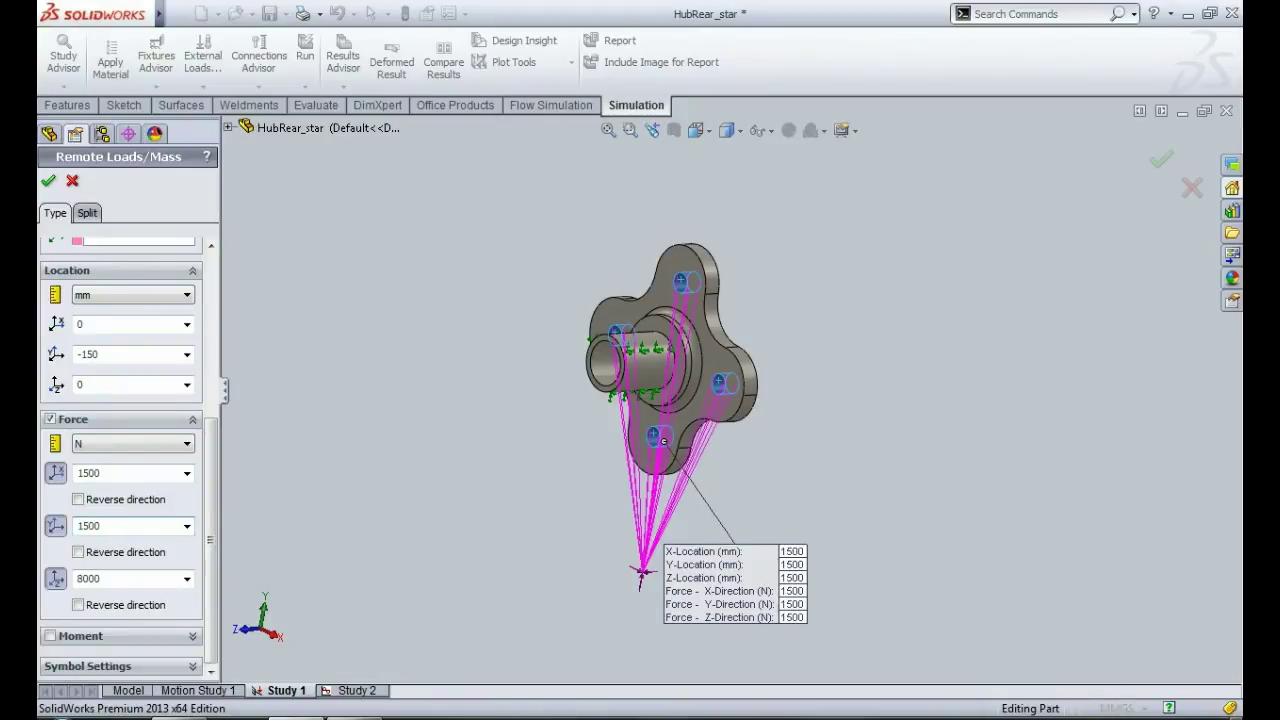
pyautogui.press('Tab')
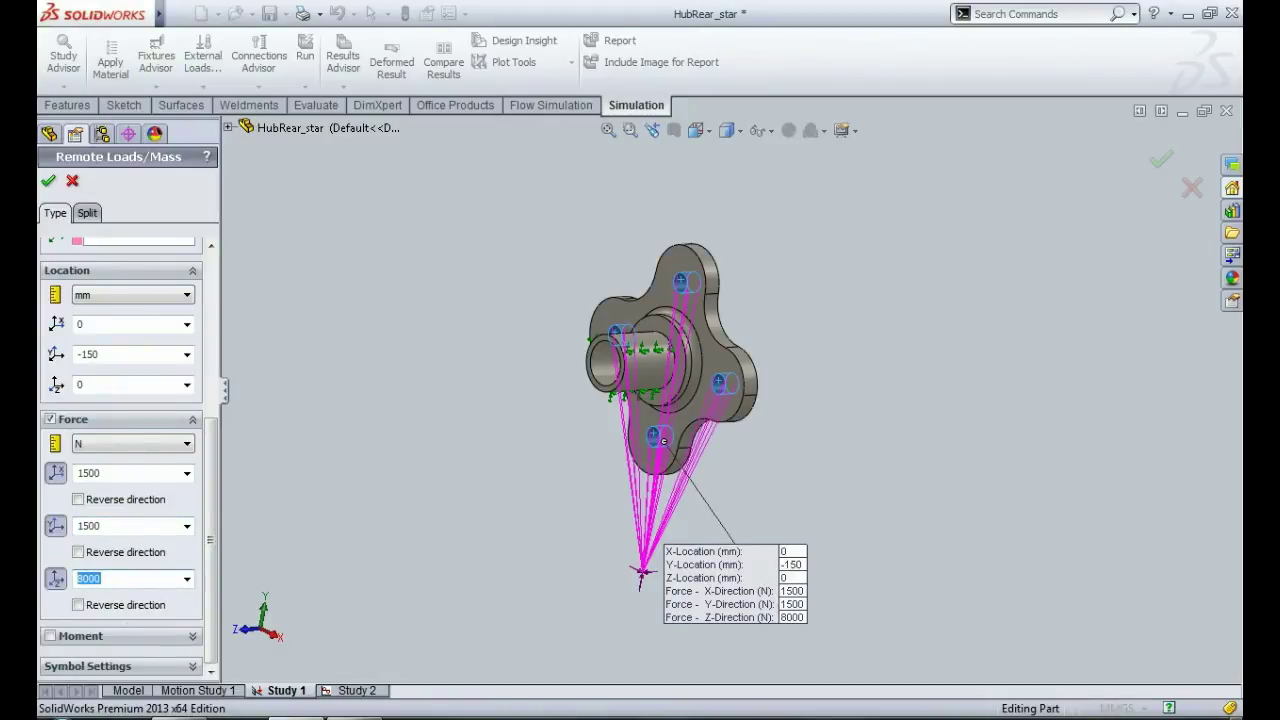
pyautogui.write('1500')
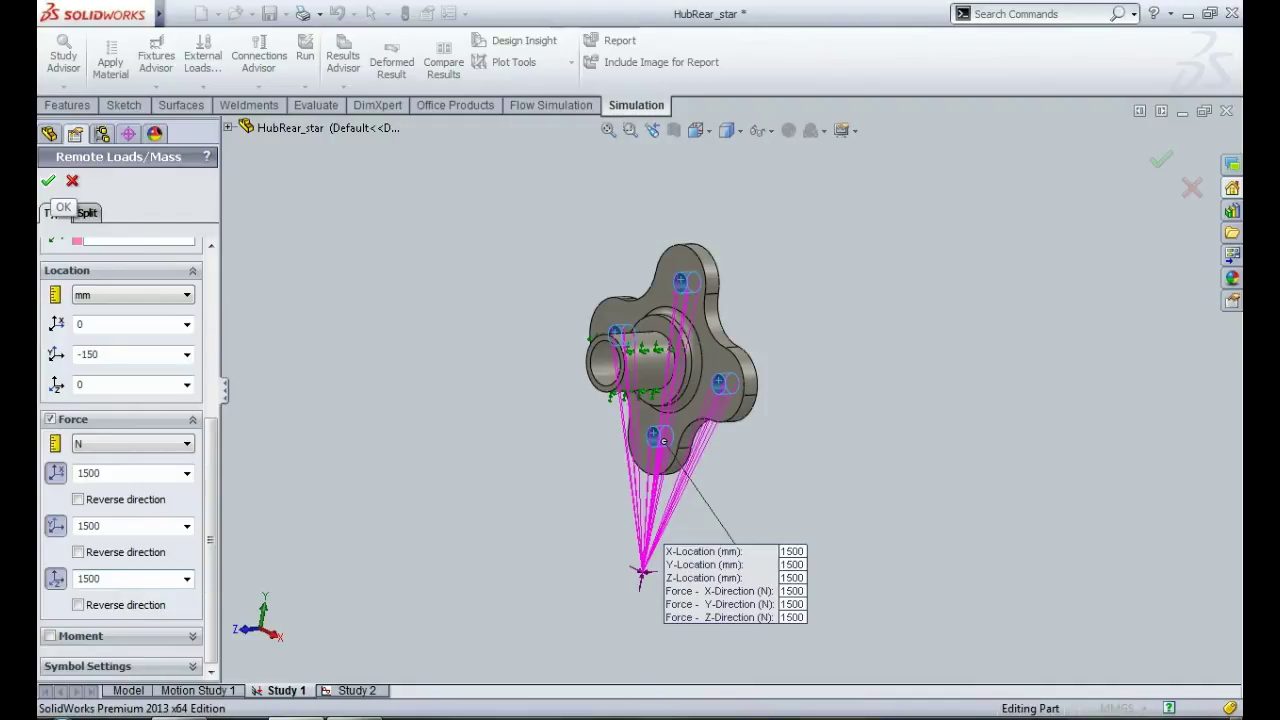
pyautogui.click(48, 181)
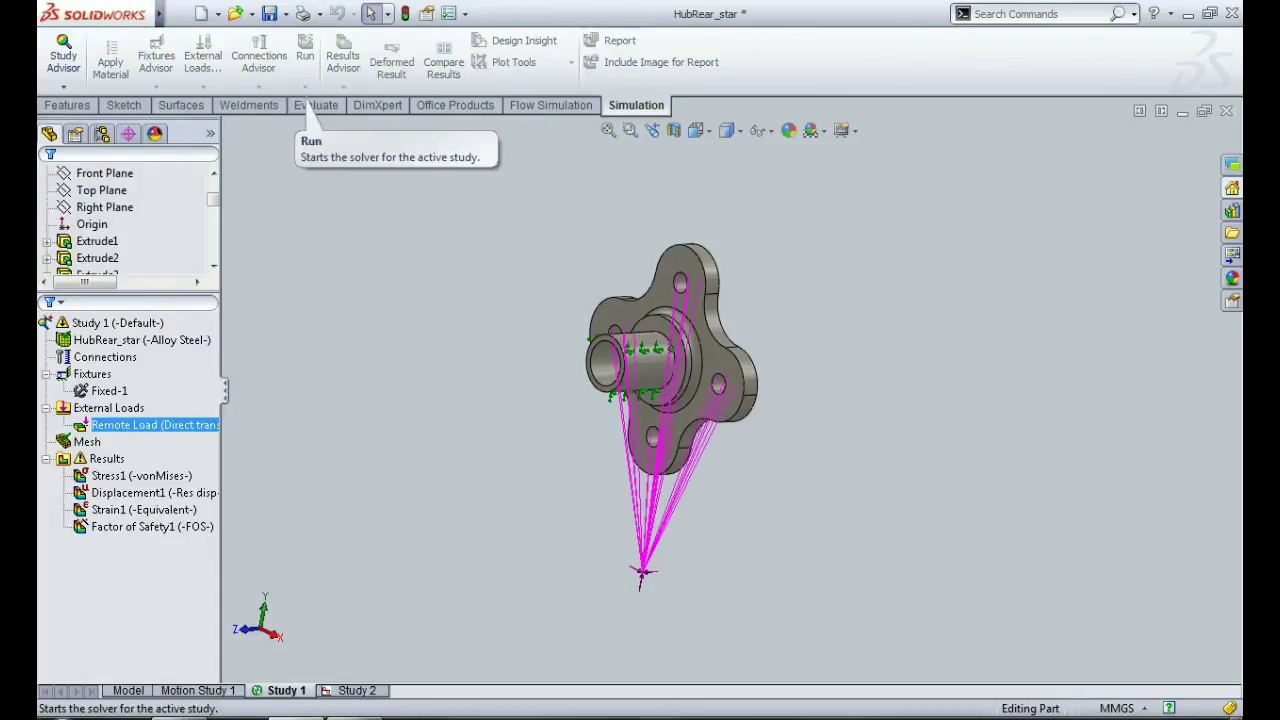
# Rerun static Study 1 and fatigue Study 2 with the edited remote load, turning the resulting life plot towards the side.
pyautogui.click(305, 55)
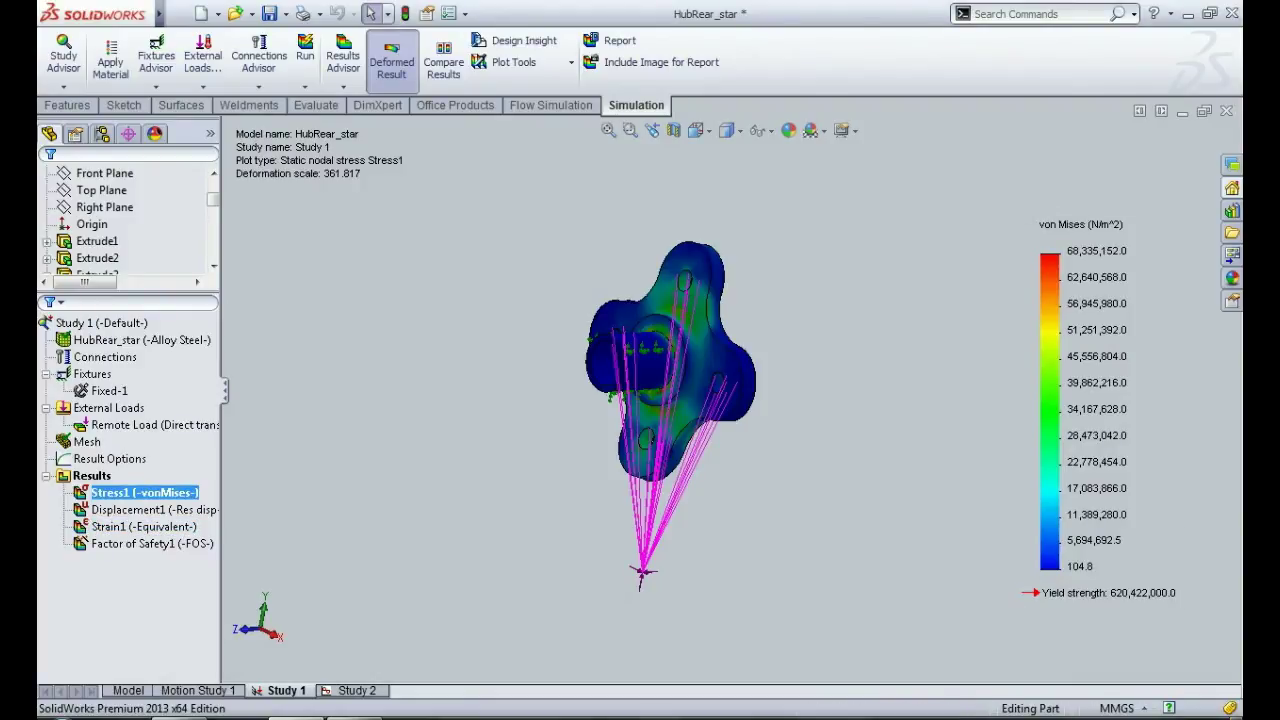
pyautogui.click(356, 690)
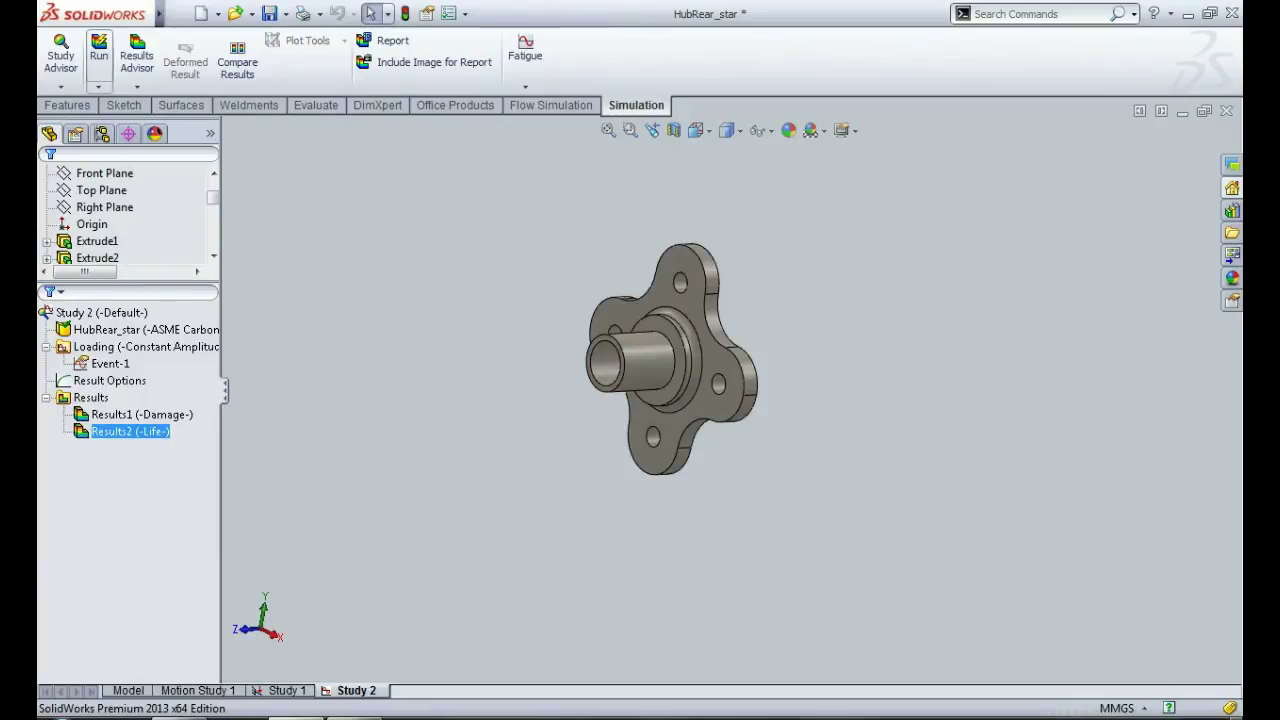
pyautogui.click(98, 45)
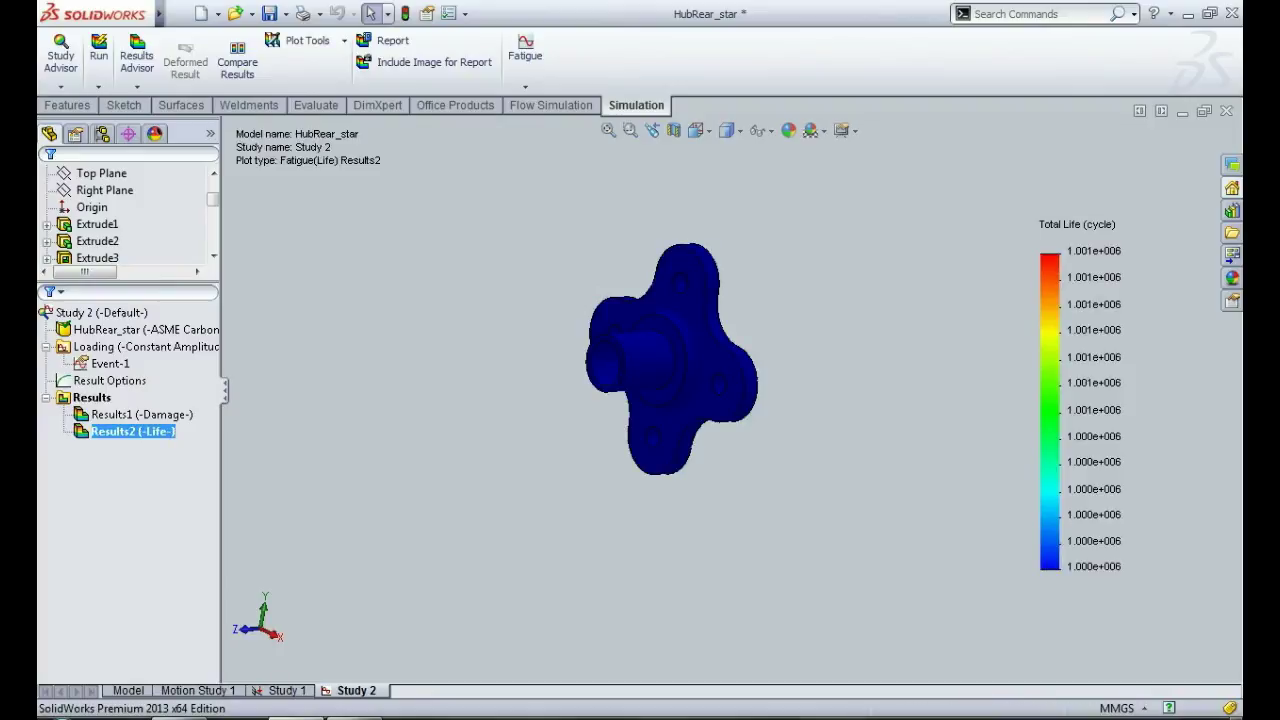
pyautogui.press('Left')
pyautogui.press('Left')
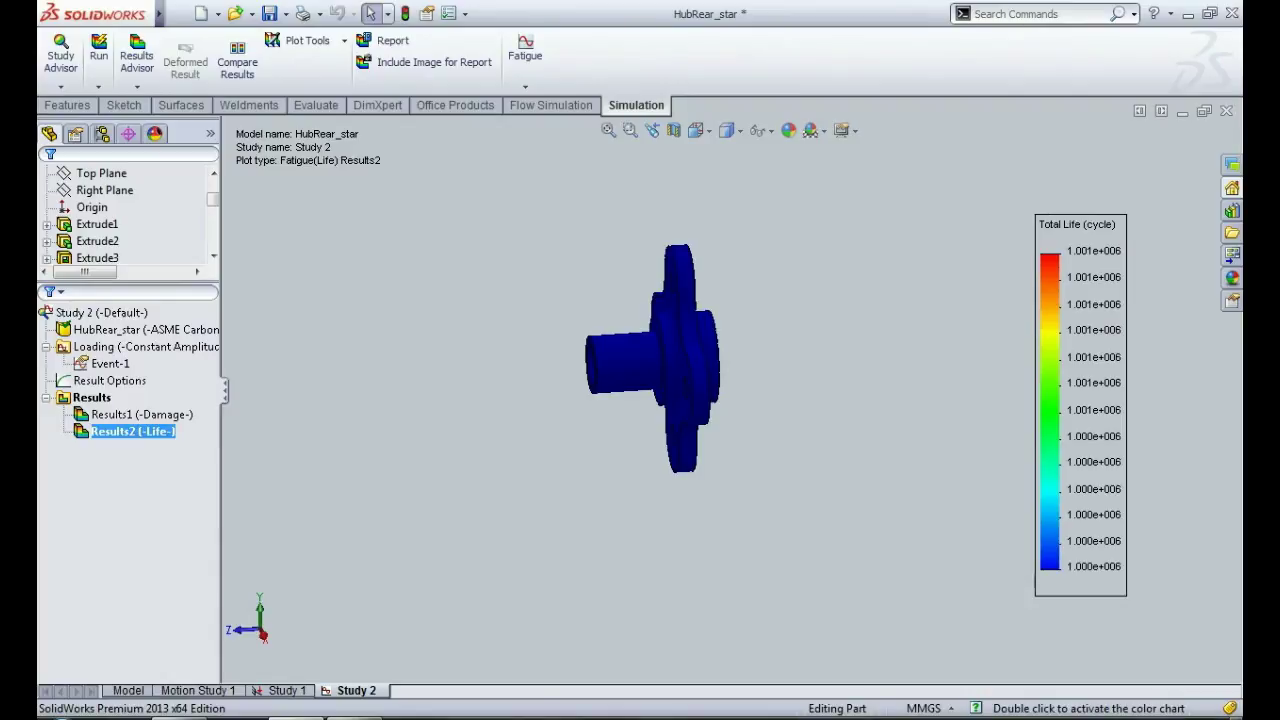
# Check the stress values at the high-cycle end of the hub's fatigue S-N table, and close the material settings.
pyautogui.rightClick(100, 329)
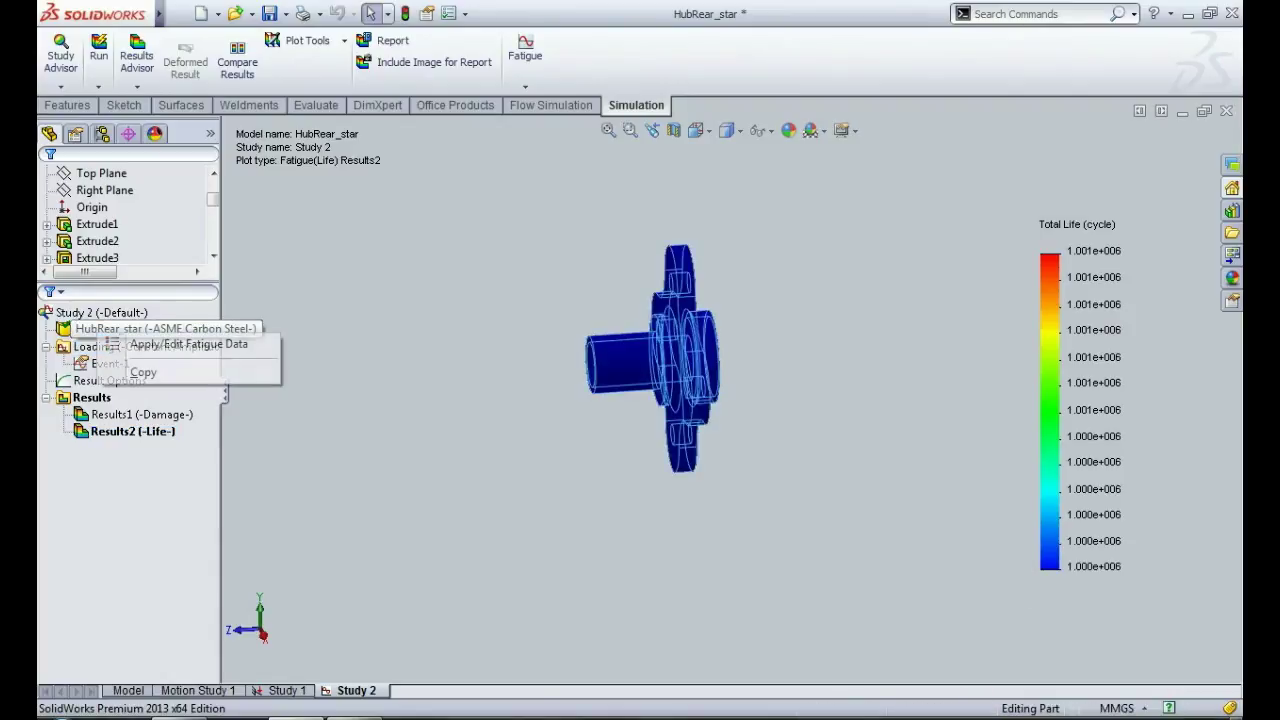
pyautogui.click(188, 343)
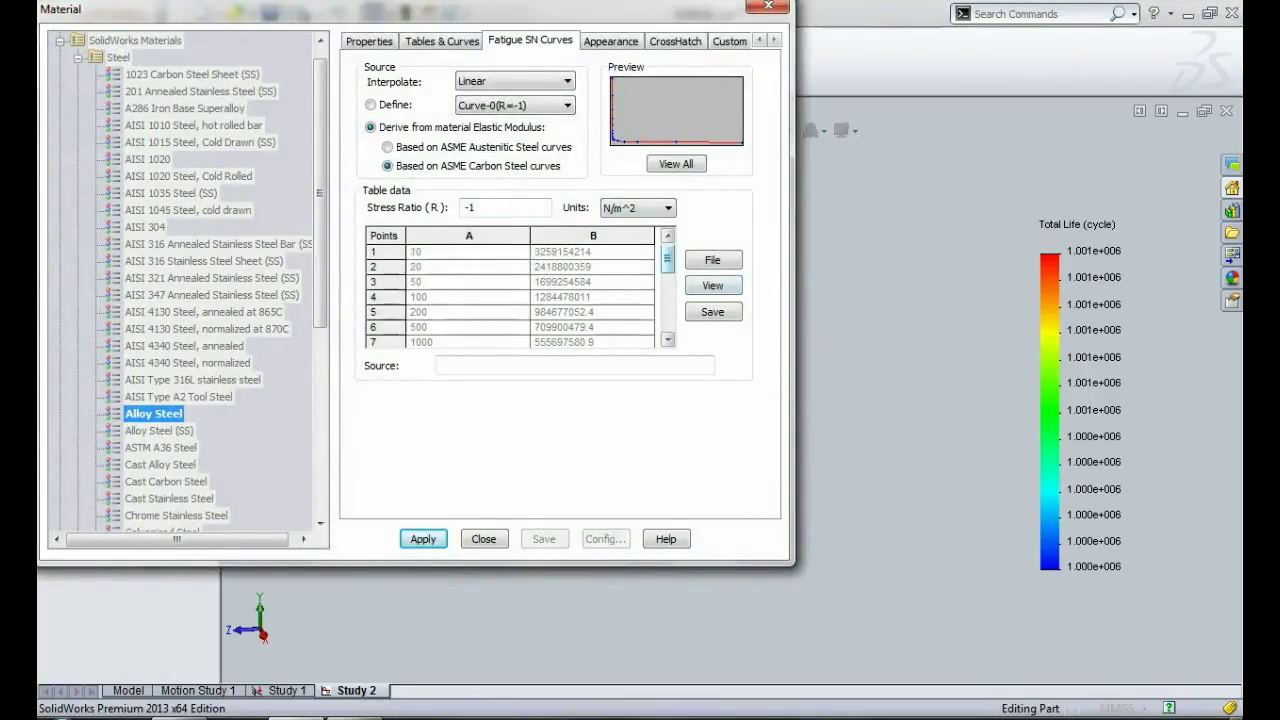
pyautogui.moveTo(667, 259); pyautogui.dragTo(667, 316)
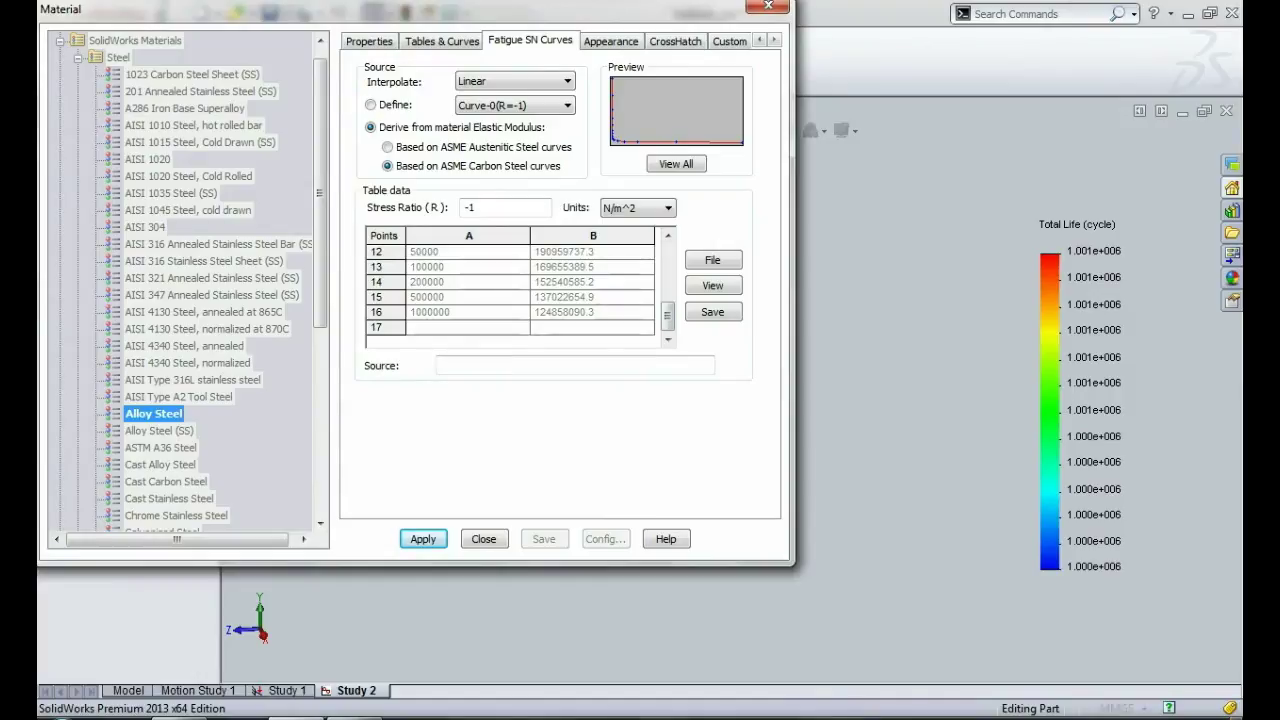
pyautogui.click(484, 539)
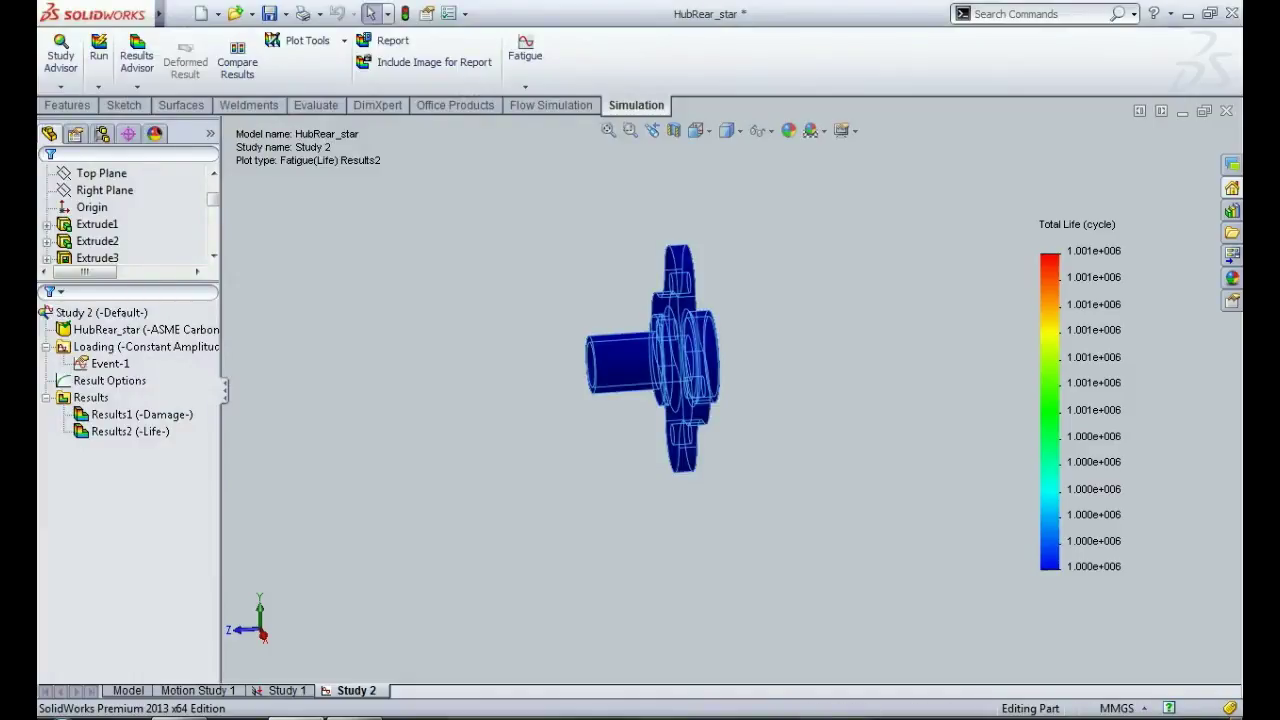
# Inspect the total life distribution over the hub's flange and shaft from oblique and side views.
pyautogui.moveTo(560, 430); pyautogui.dragTo(668, 446, button='middle')
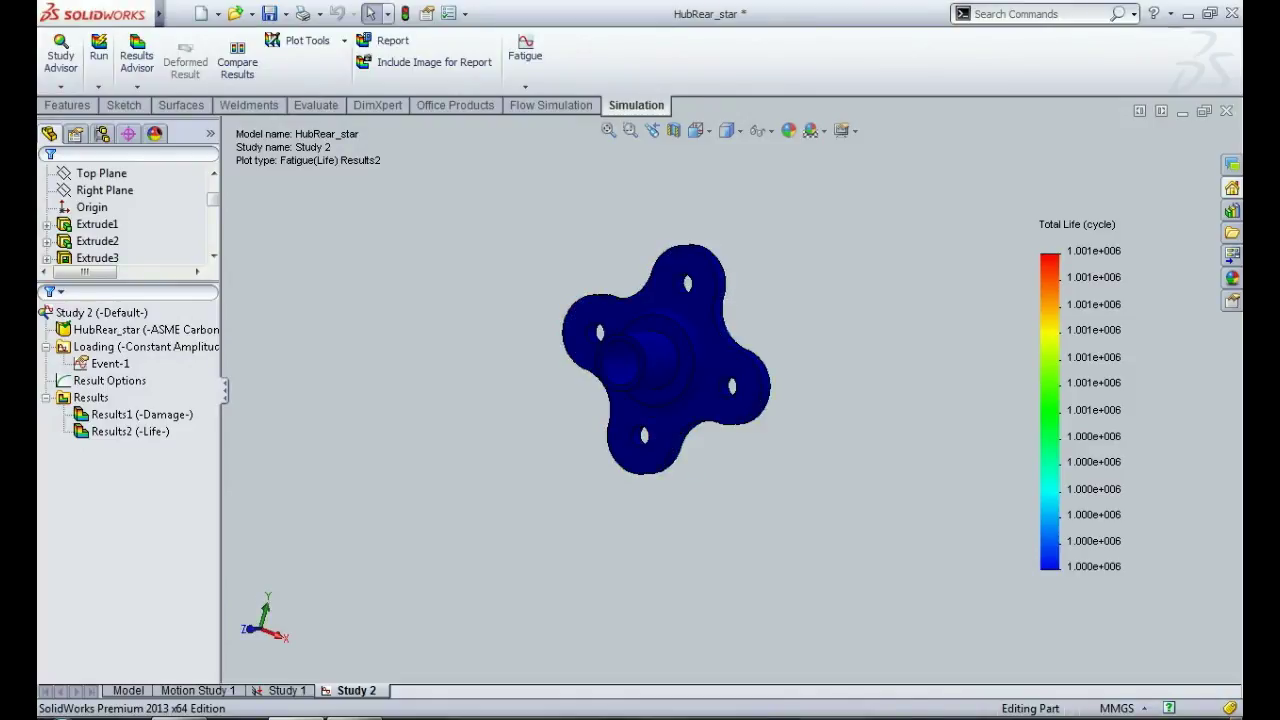
pyautogui.moveTo(668, 446); pyautogui.dragTo(540, 446, button='middle')
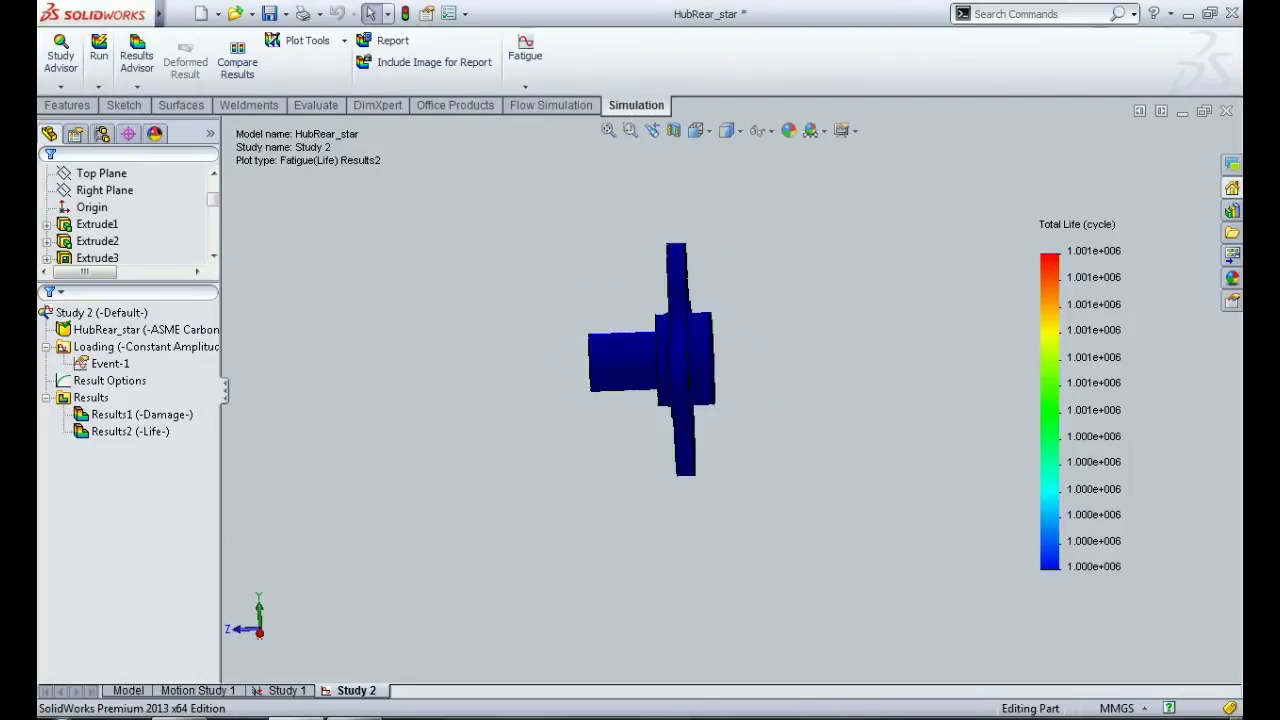
pyautogui.moveTo(540, 446); pyautogui.dragTo(668, 446, button='middle')
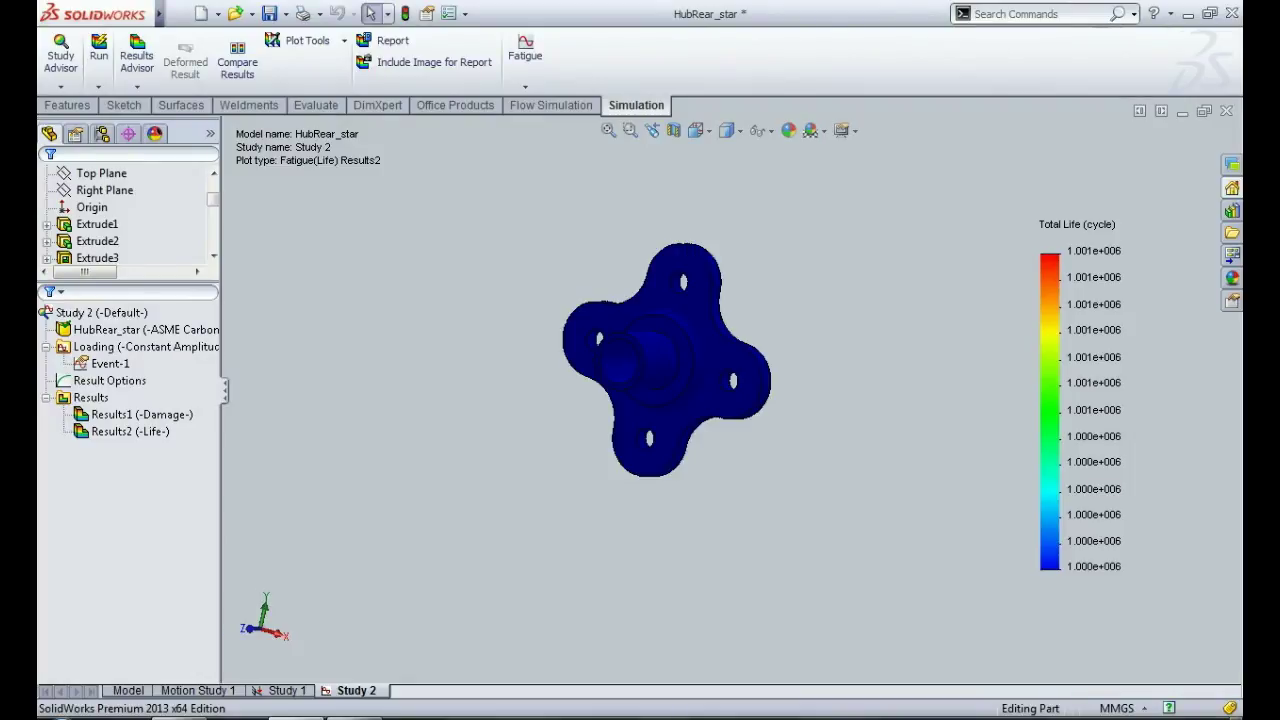